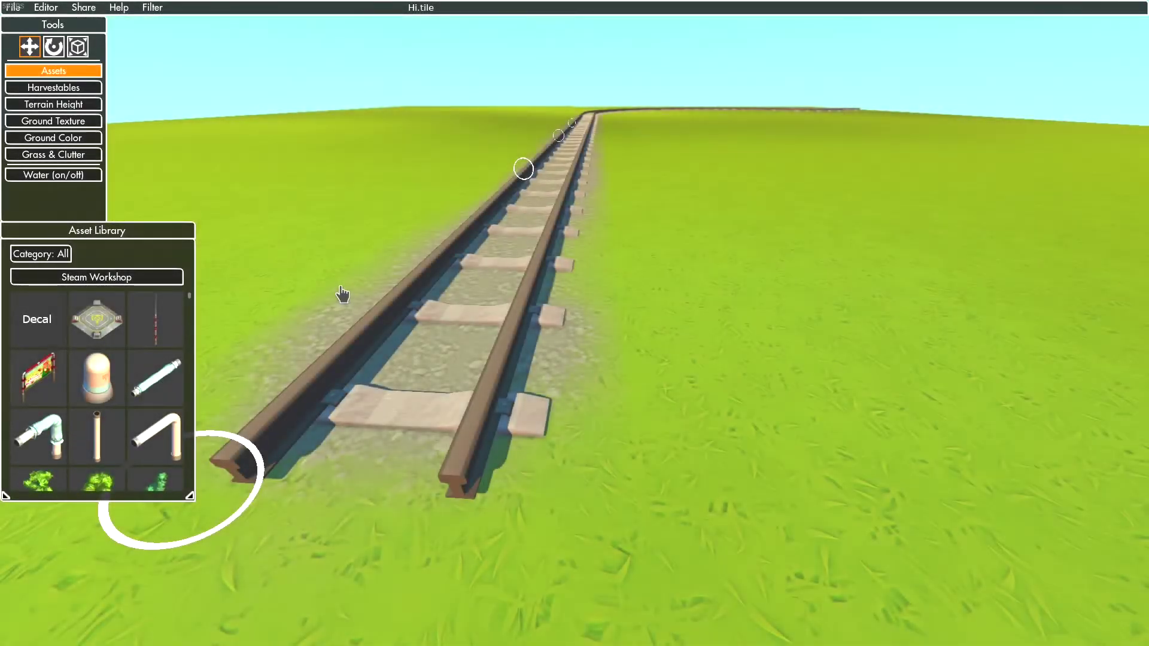
Place an Oberleitung 15 Blöcke asset from the City Assets by sehr_witziq category across the near end of the railway track
click(61, 256)
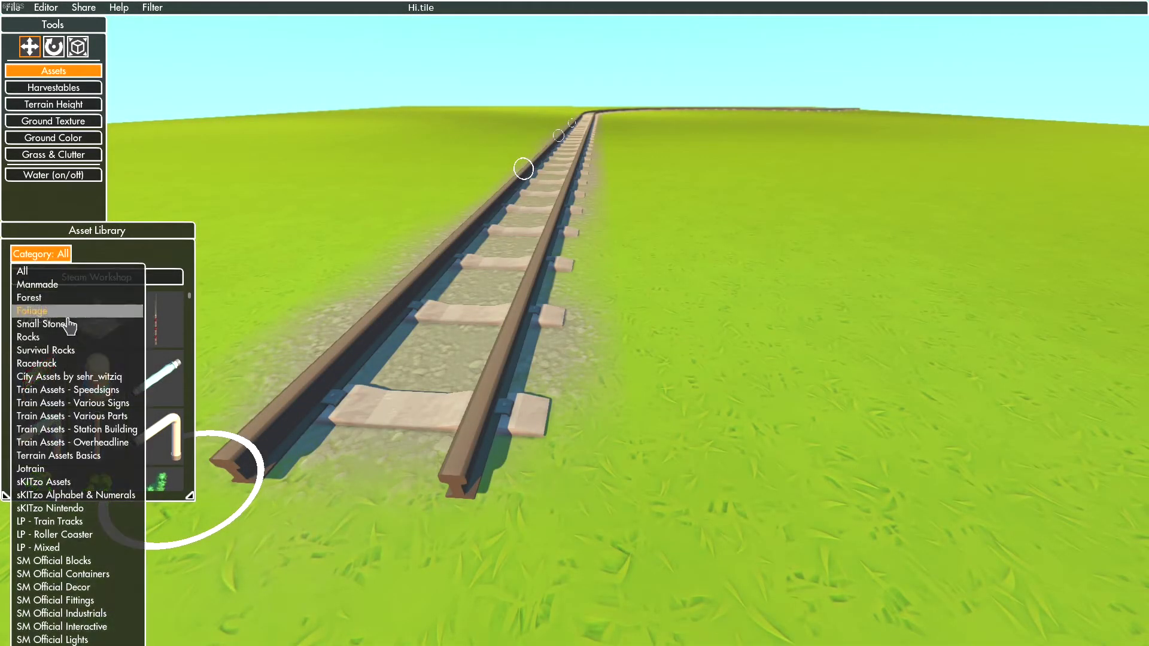
click(54, 379)
scroll(51, 354, down, 5)
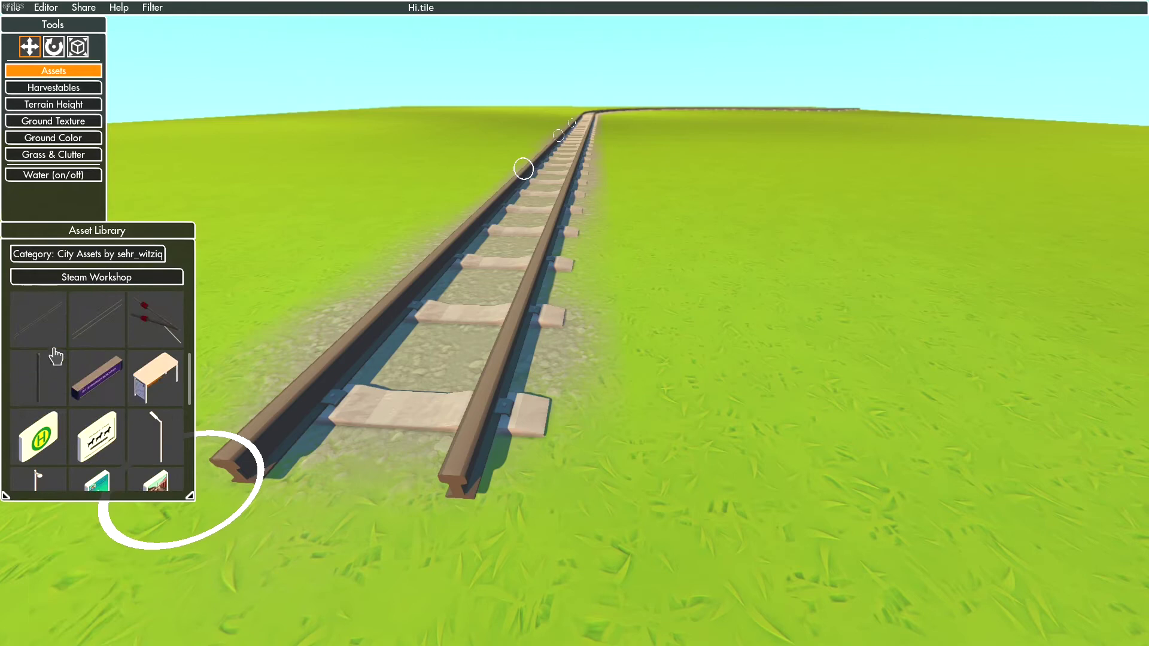
drag(51, 354, 206, 333)
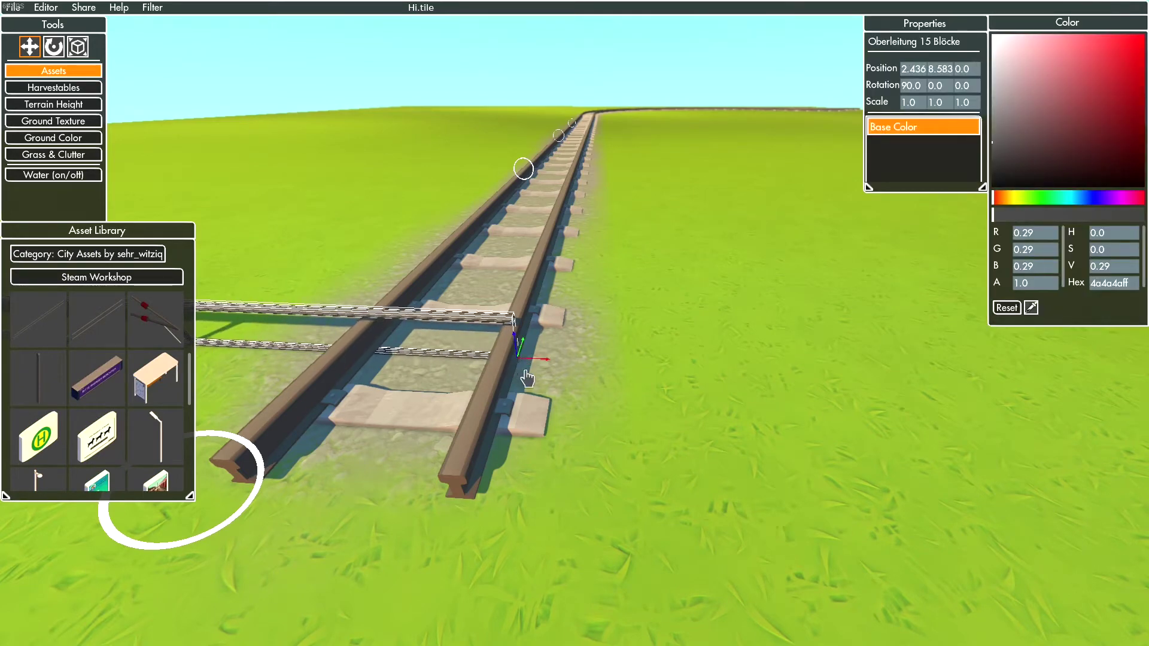
Raise the crosswise overhead line piece to a height of 0.563 so its lower bar rests on top of the rail
scroll(528, 377, up, 3)
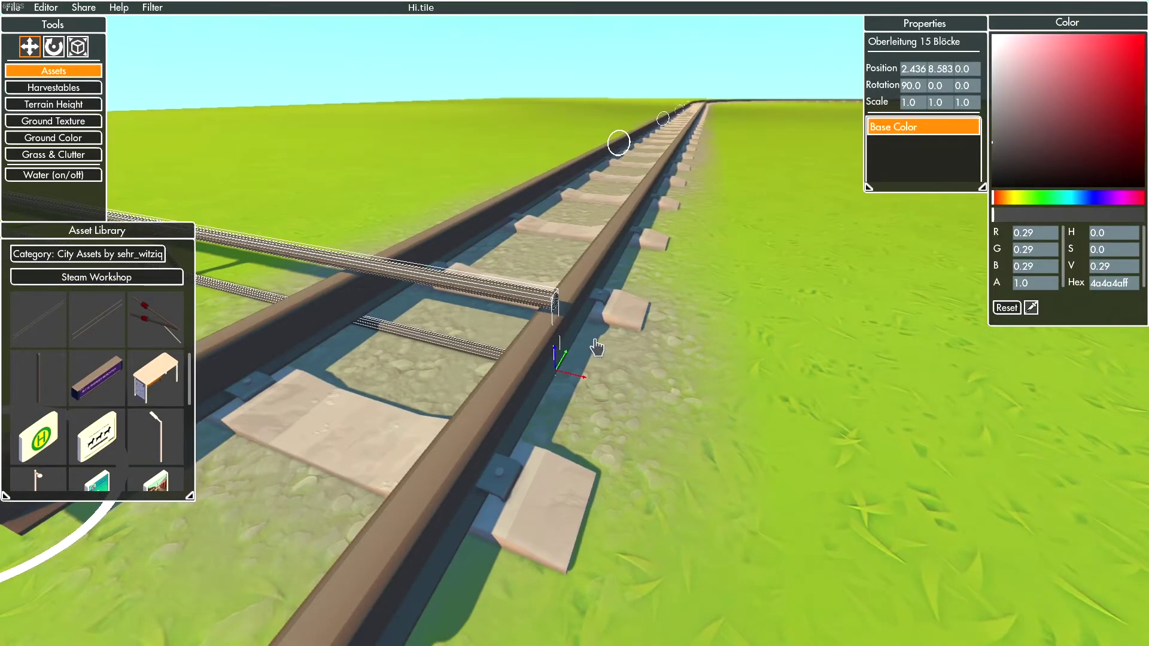
drag(563, 356, 573, 284)
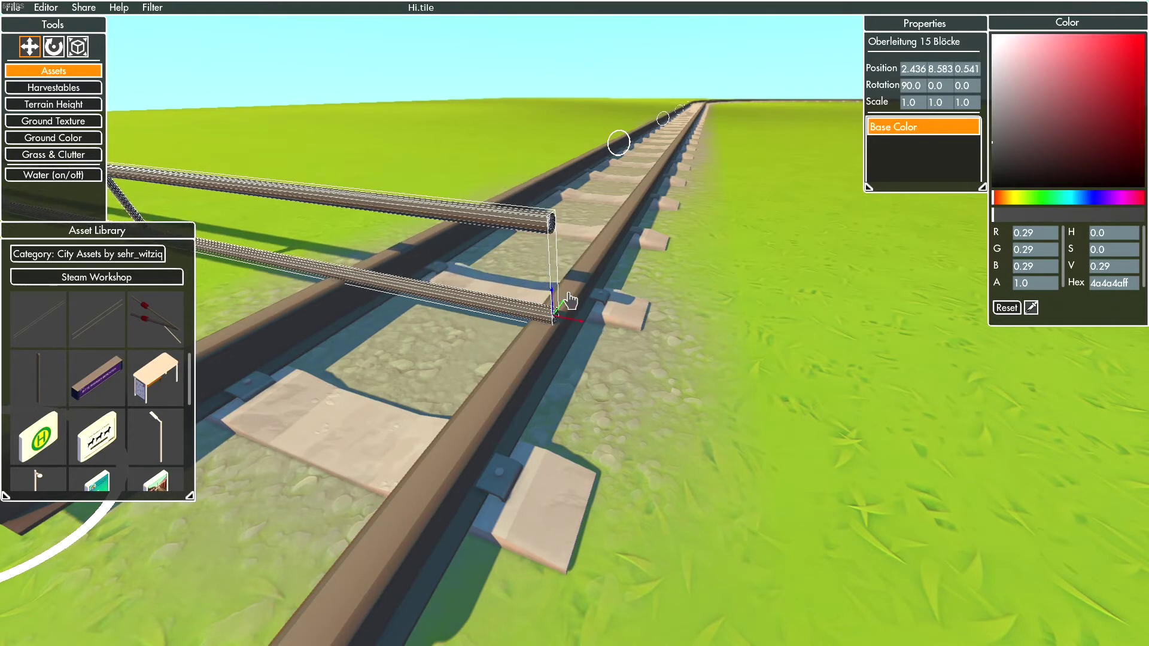
click(569, 299)
scroll(570, 299, up, 3)
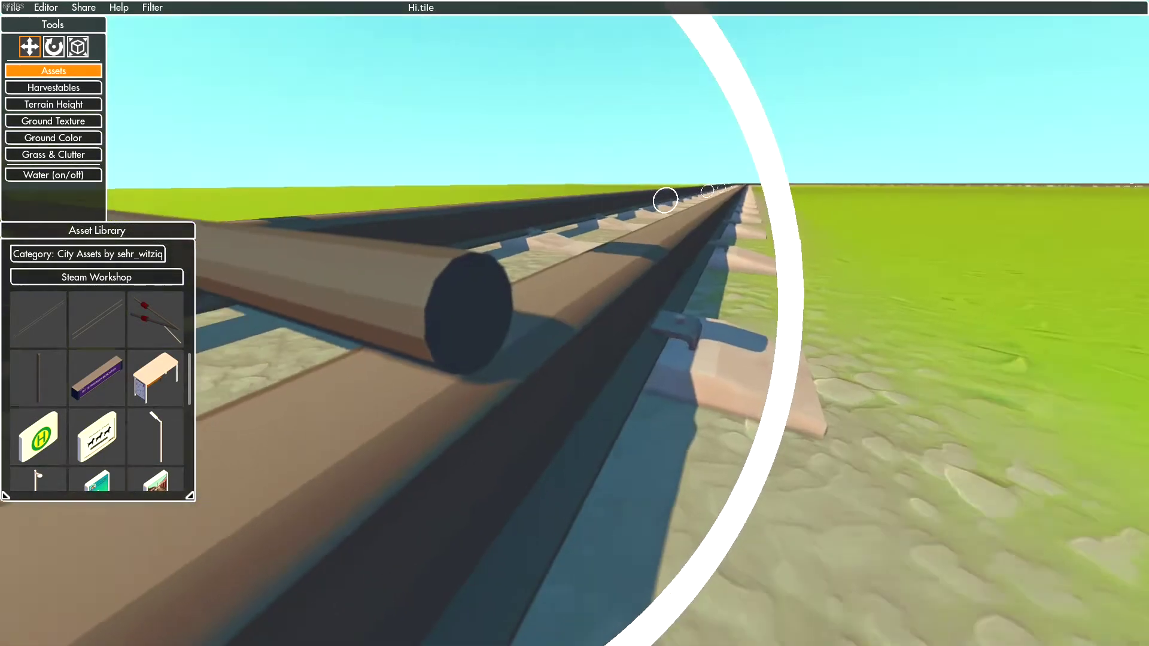
scroll(597, 363, down, 5)
click(594, 353)
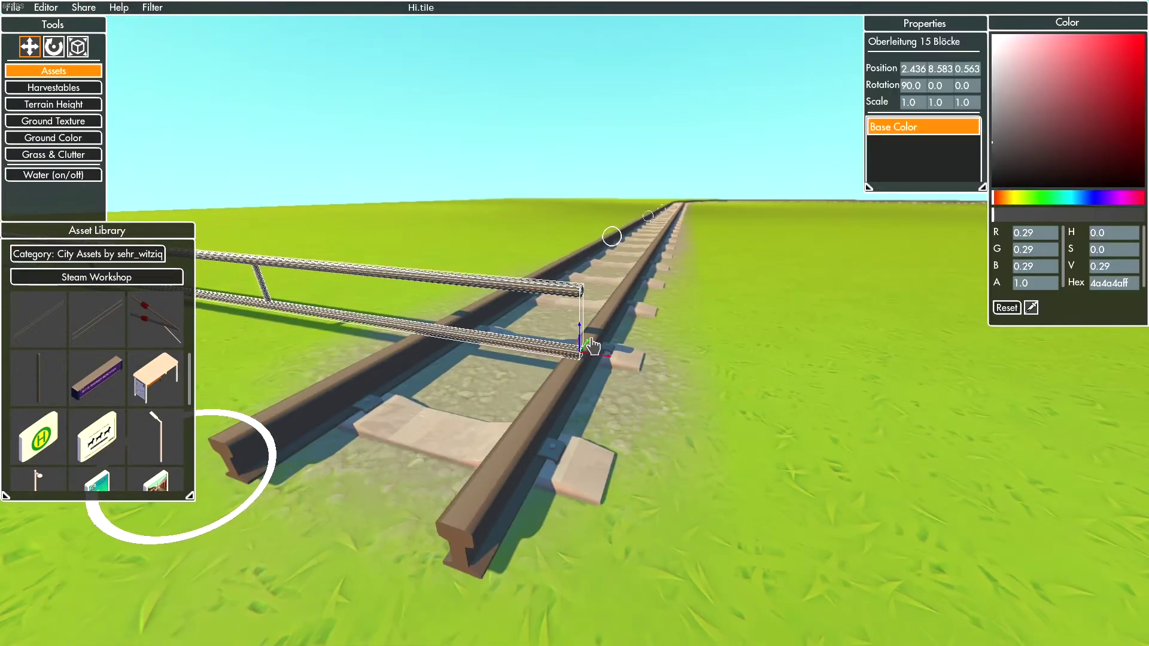
Lift the crosswise overhead line piece above the track to a height of 6.063
drag(586, 328, 590, 98)
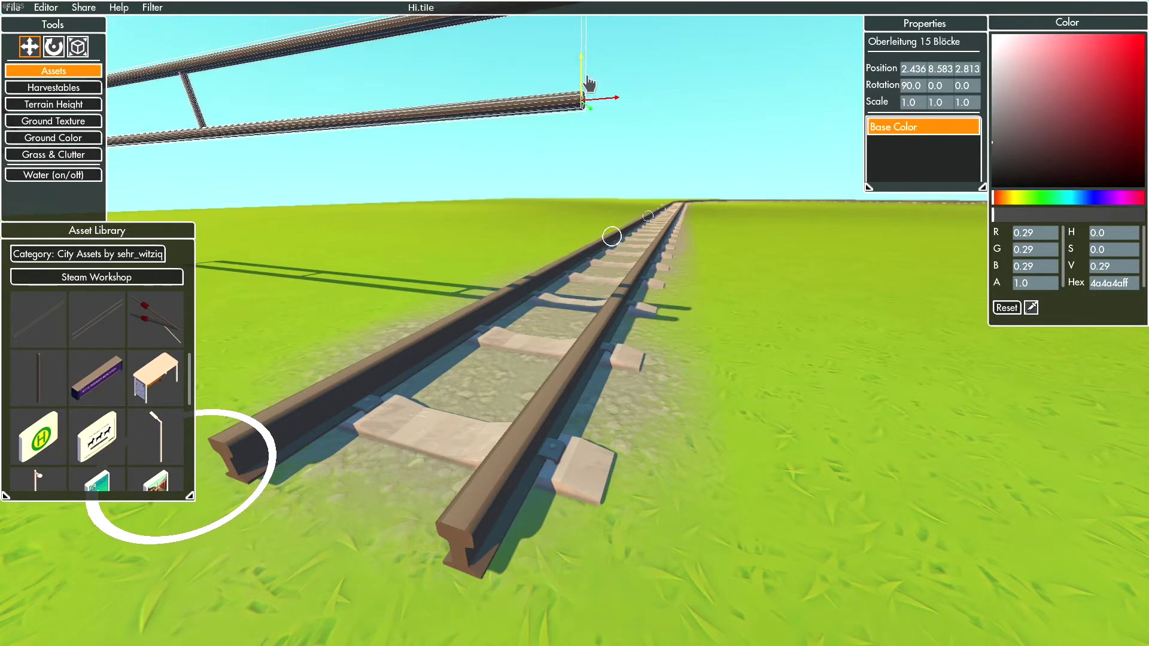
drag(590, 293, 593, 120)
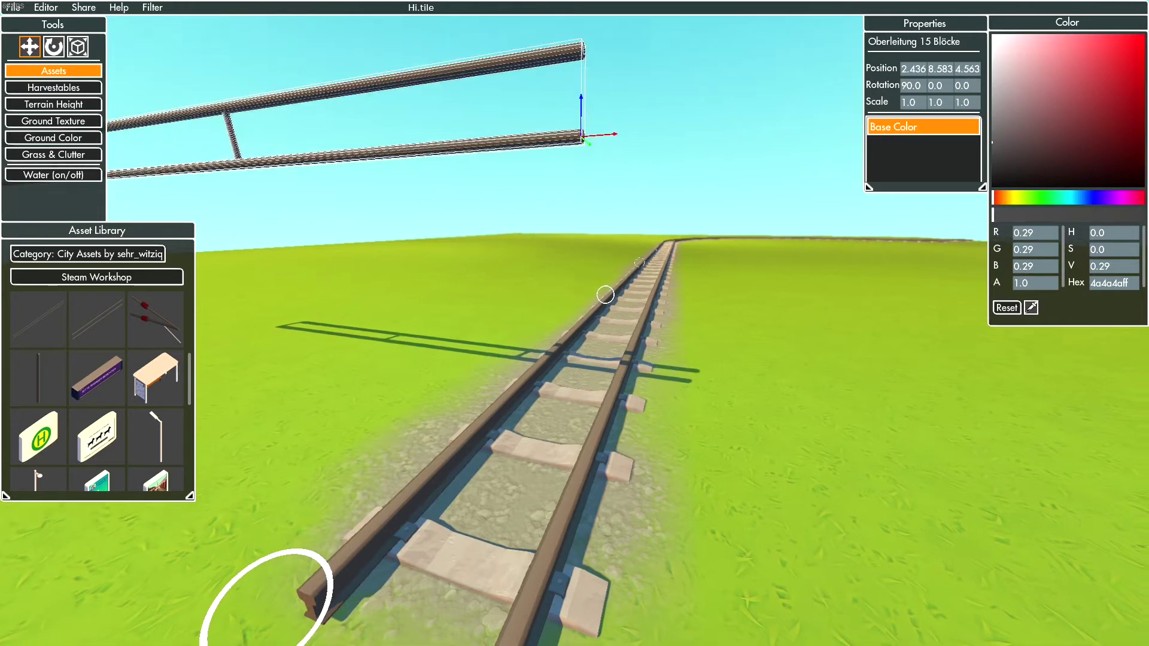
drag(606, 473, 616, 116)
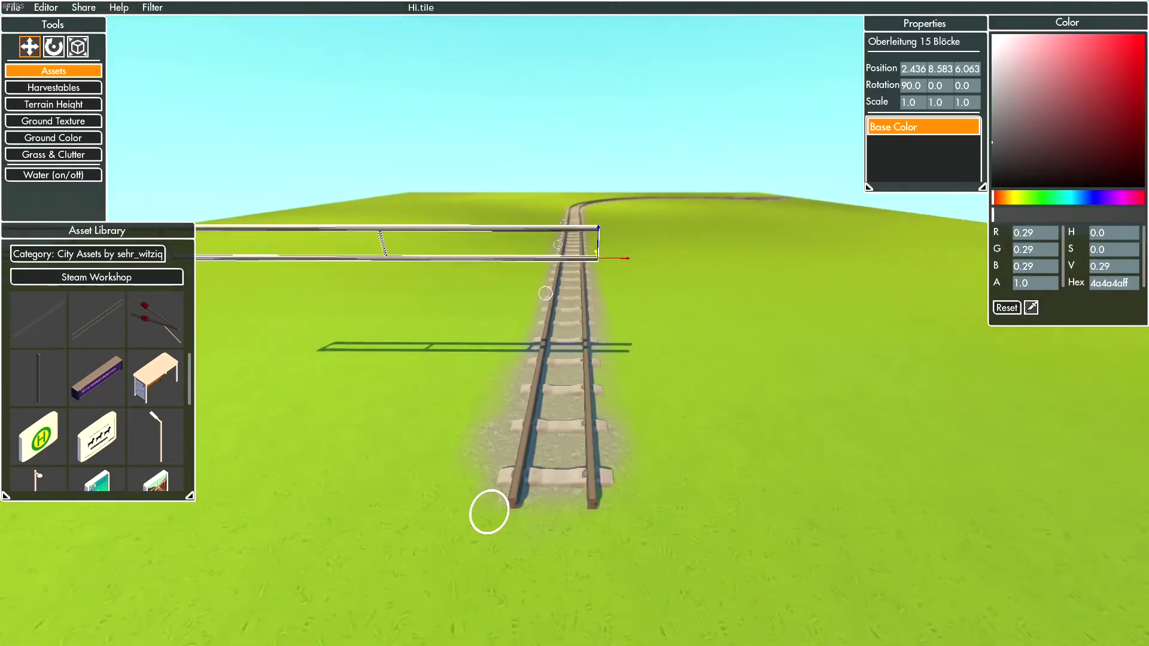
key(3)
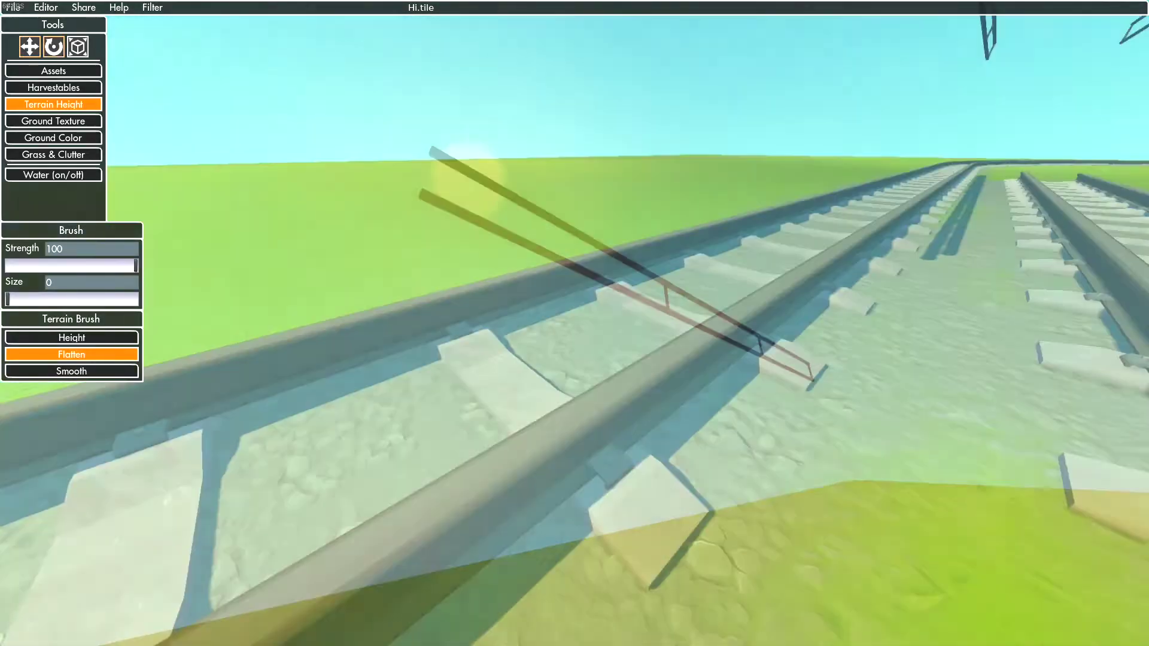
Place another Oberleitung 15 Blöcke at the start of the track and rotate it to run lengthwise along the rails
key(e)
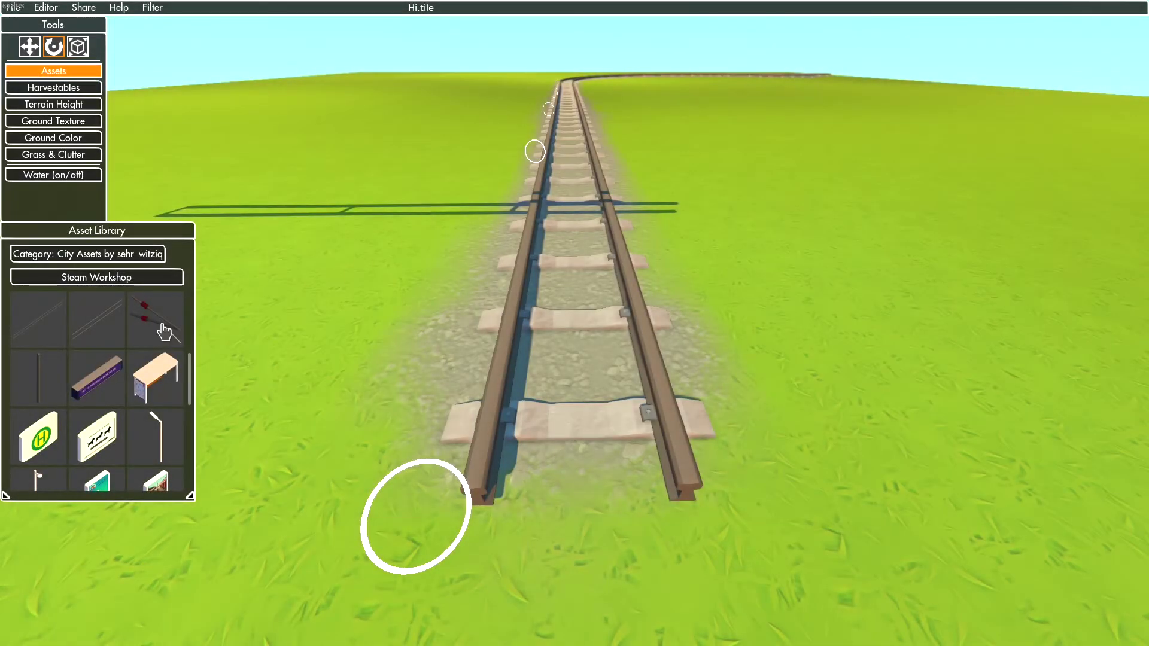
click(51, 332)
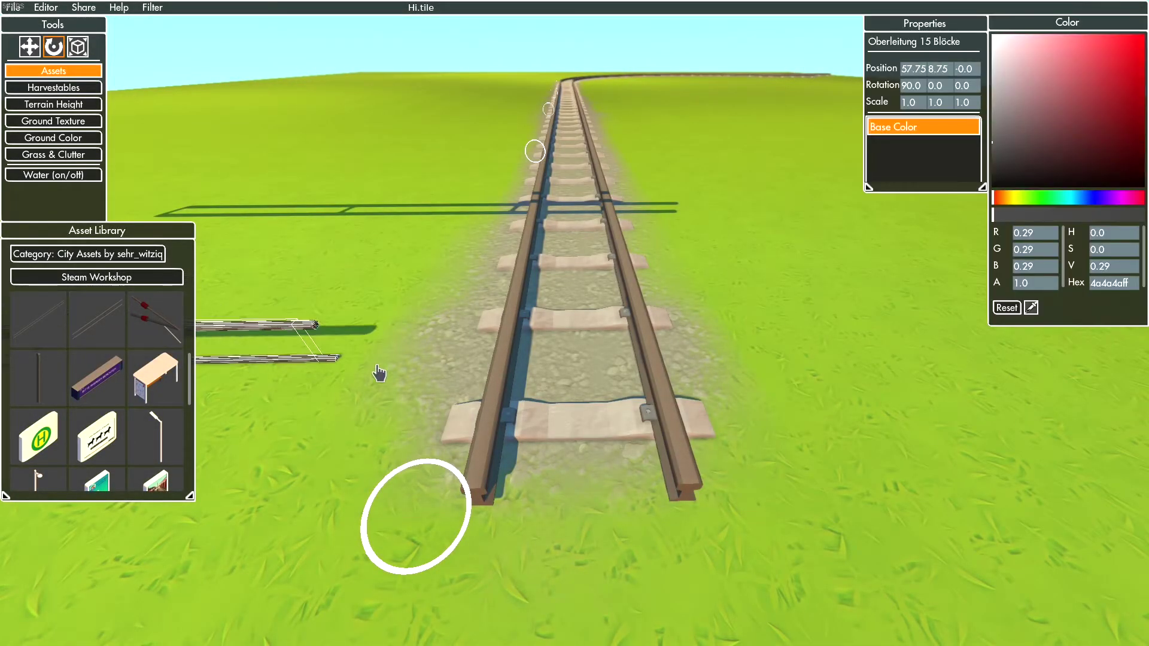
drag(379, 374, 599, 440)
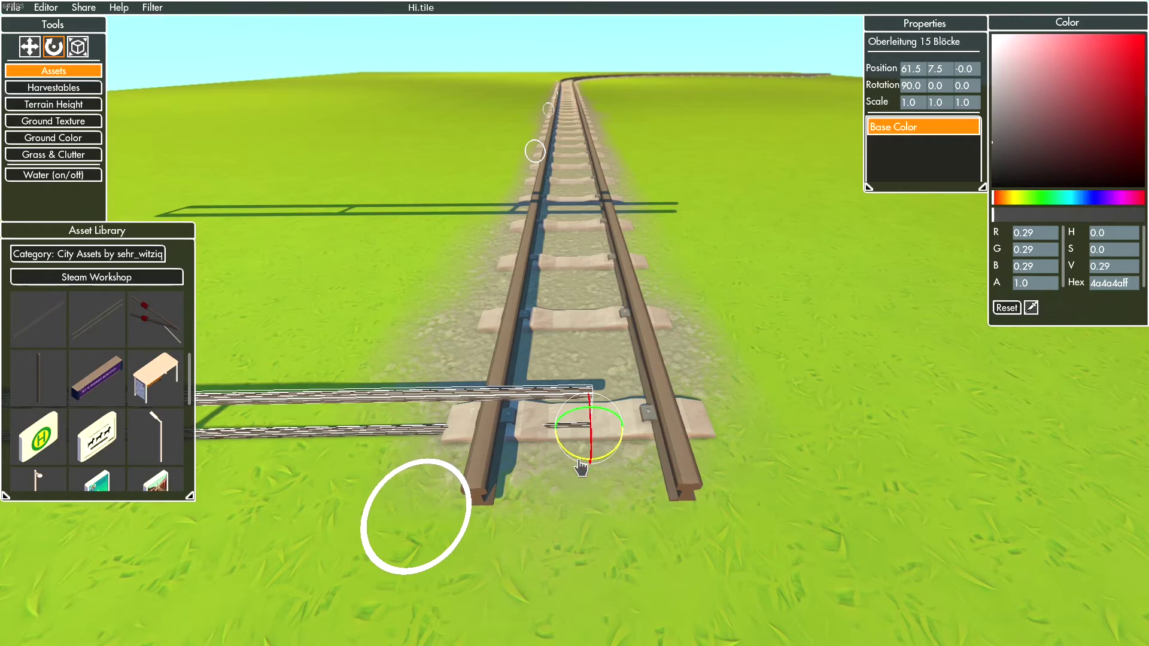
drag(534, 440, 521, 398)
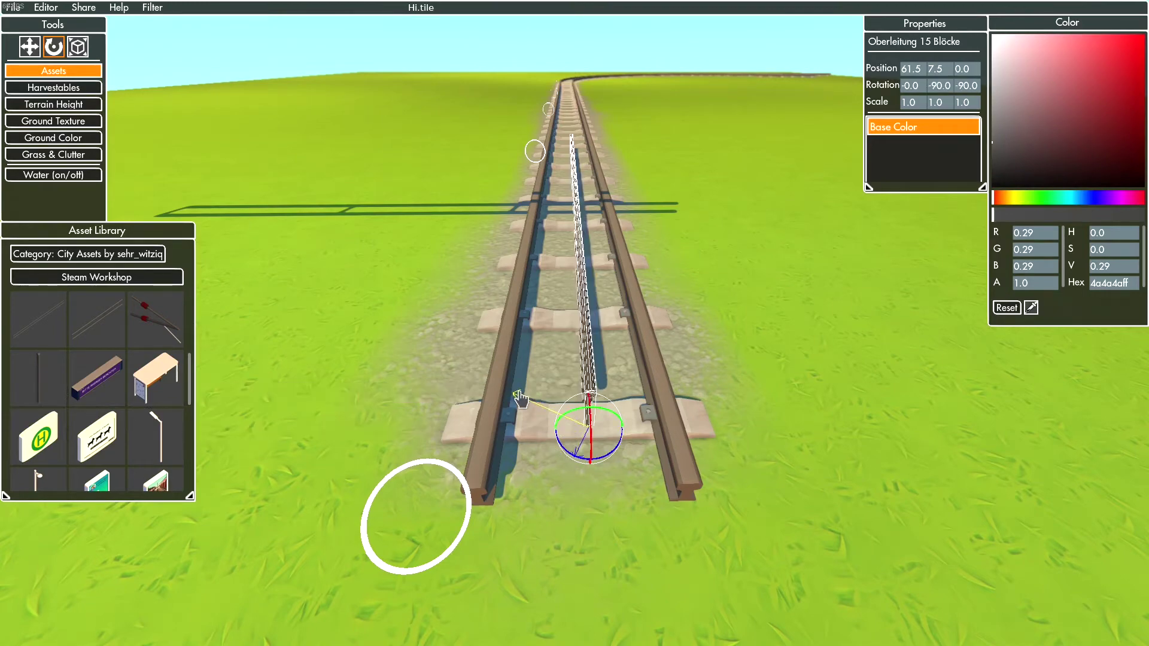
Shift the lengthwise overhead line piece sideways to centre its start between the two rails
drag(671, 449, 587, 455)
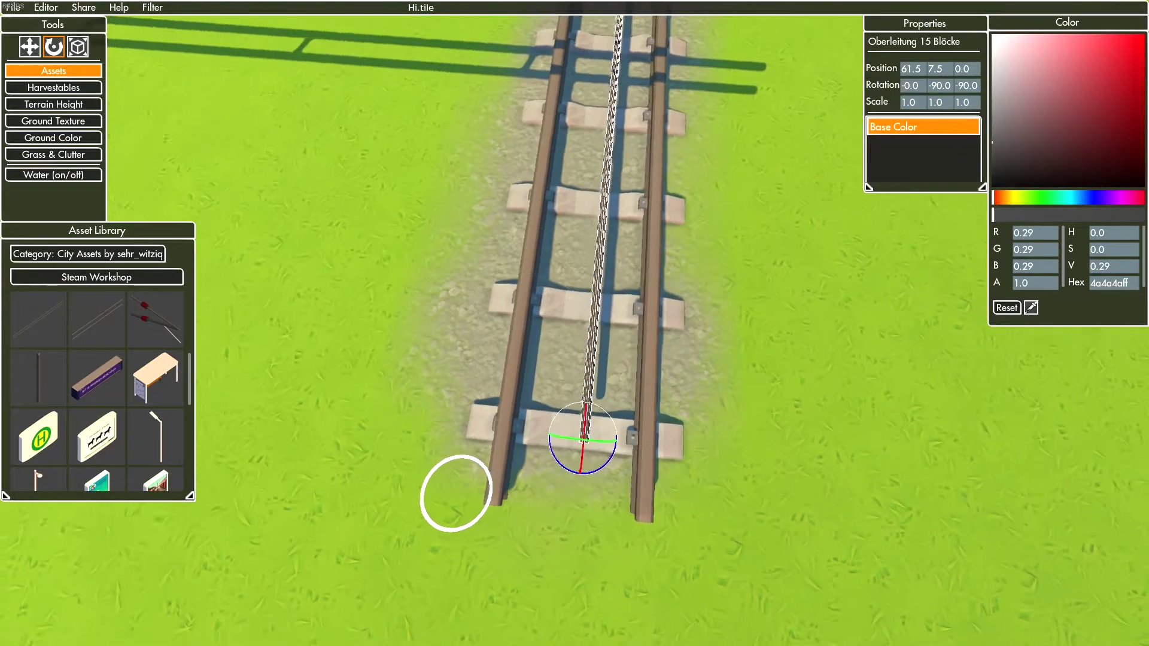
drag(676, 449, 680, 450)
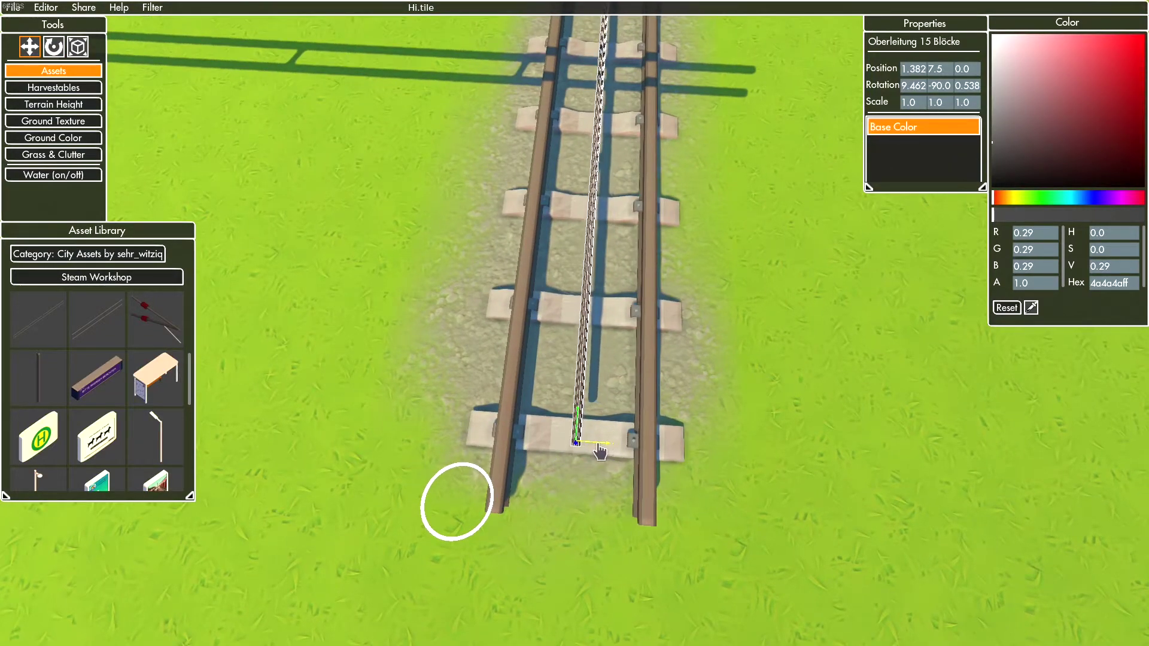
drag(599, 453, 426, 395)
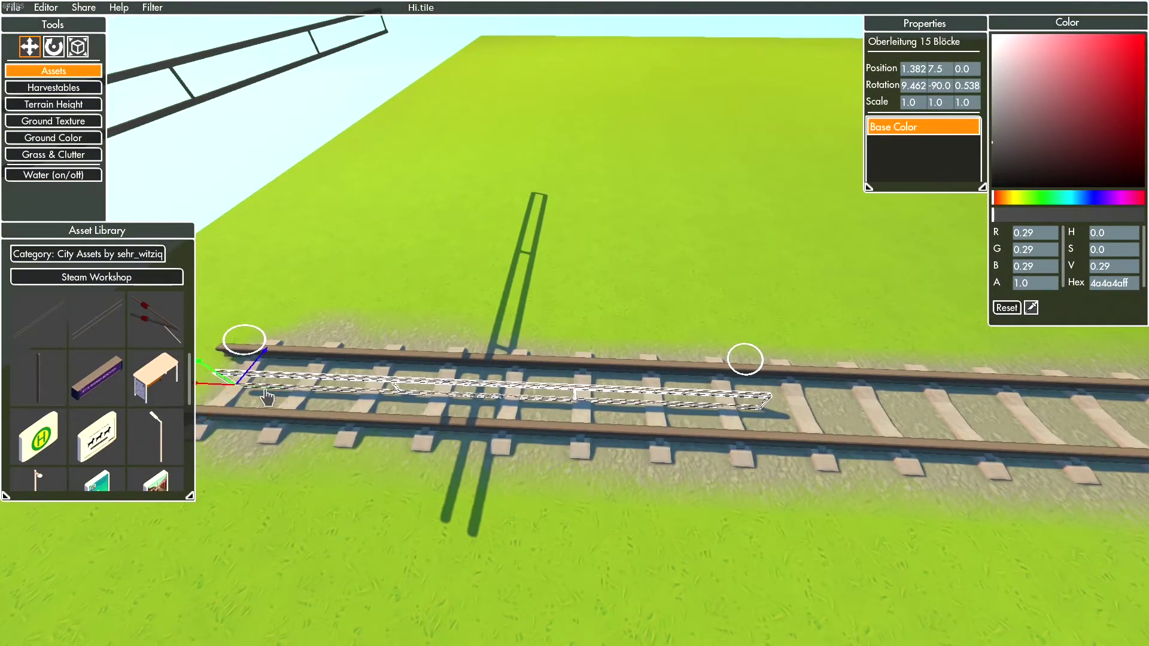
Extend the lengthwise overhead line with further Oberleitung 15 Blöcke pieces along the track, at Y positions 22.75, 37.75 and 52.75
drag(218, 392, 504, 440)
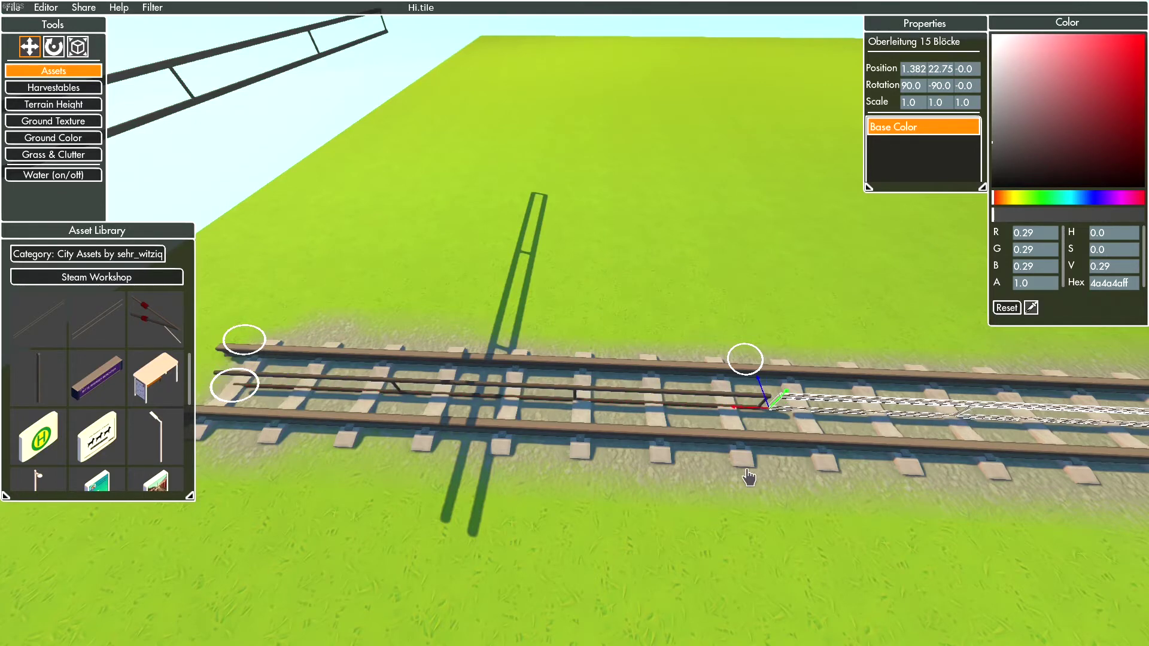
drag(741, 474, 458, 362)
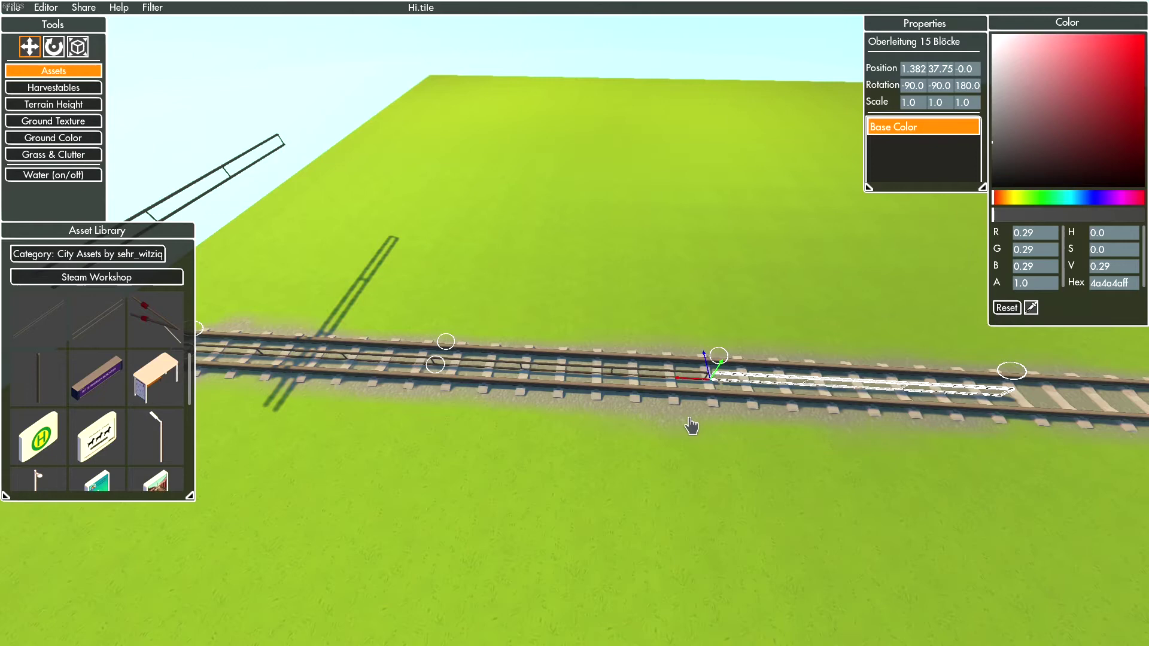
drag(687, 425, 293, 364)
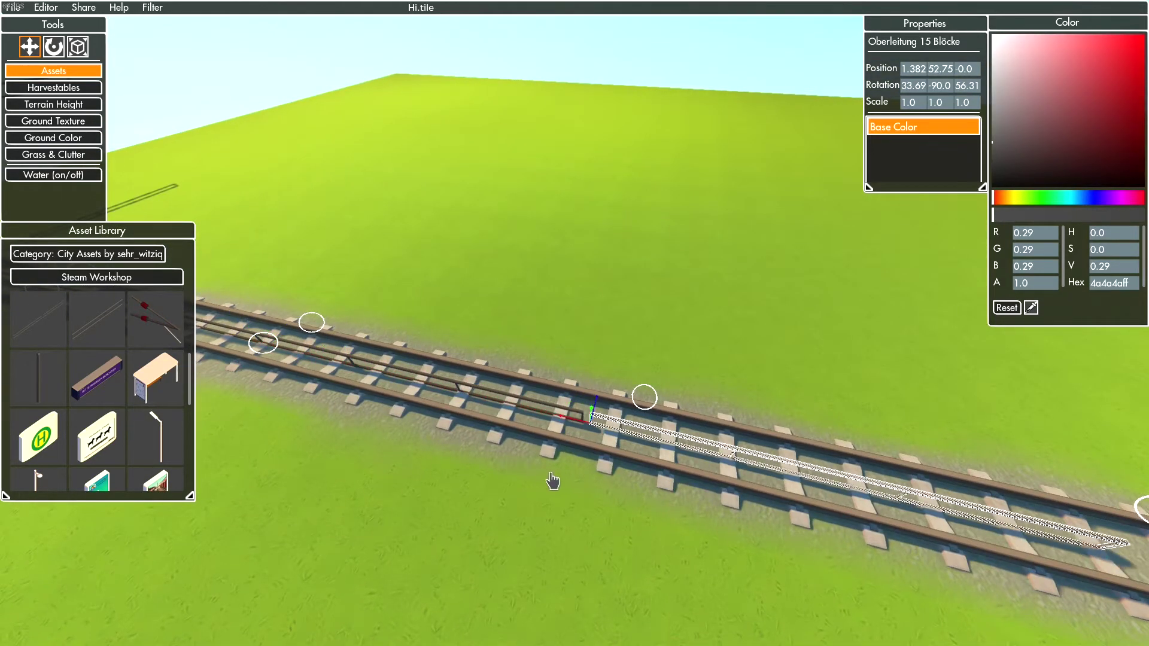
Close the gaps between the chained overhead line pieces by shifting the farther ones to Y positions 37.5 and 52.5
drag(525, 483, 431, 461)
click(776, 392)
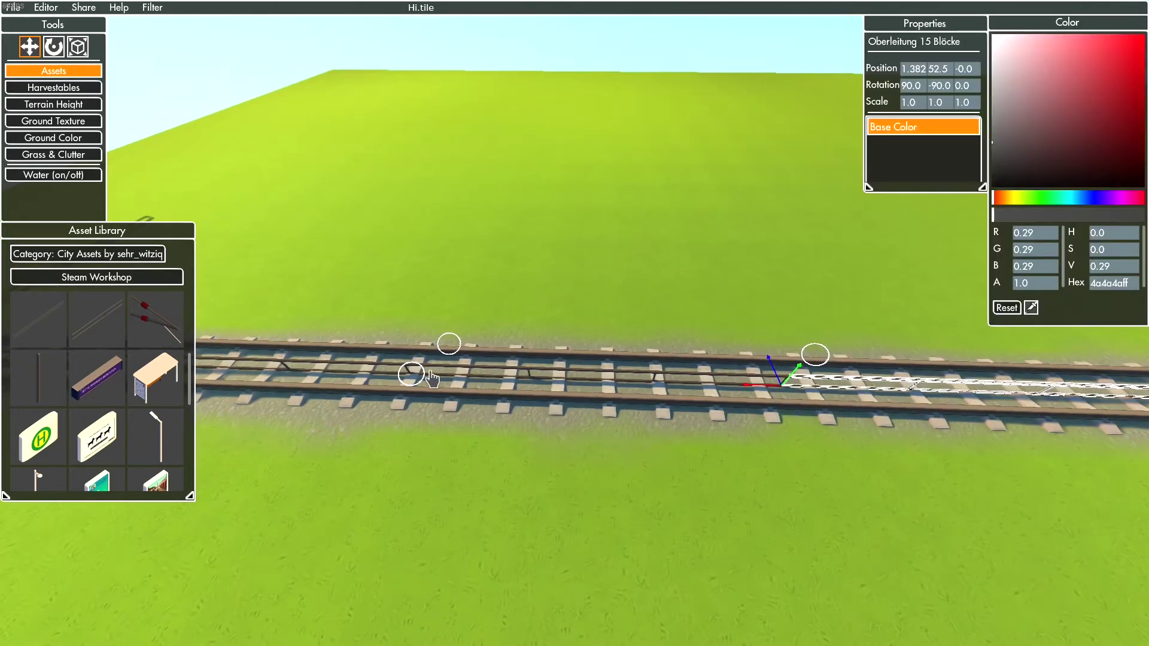
drag(431, 386, 520, 395)
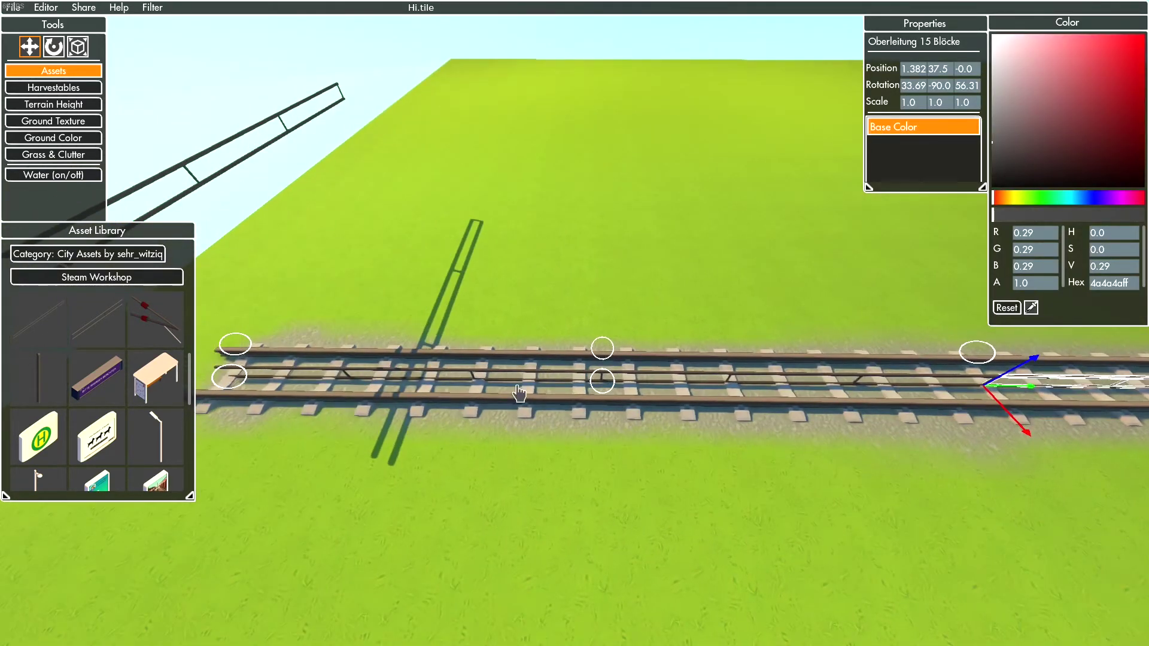
Select the overhead line pieces lying along the track and raise them together to a height of 5.25
key(a)
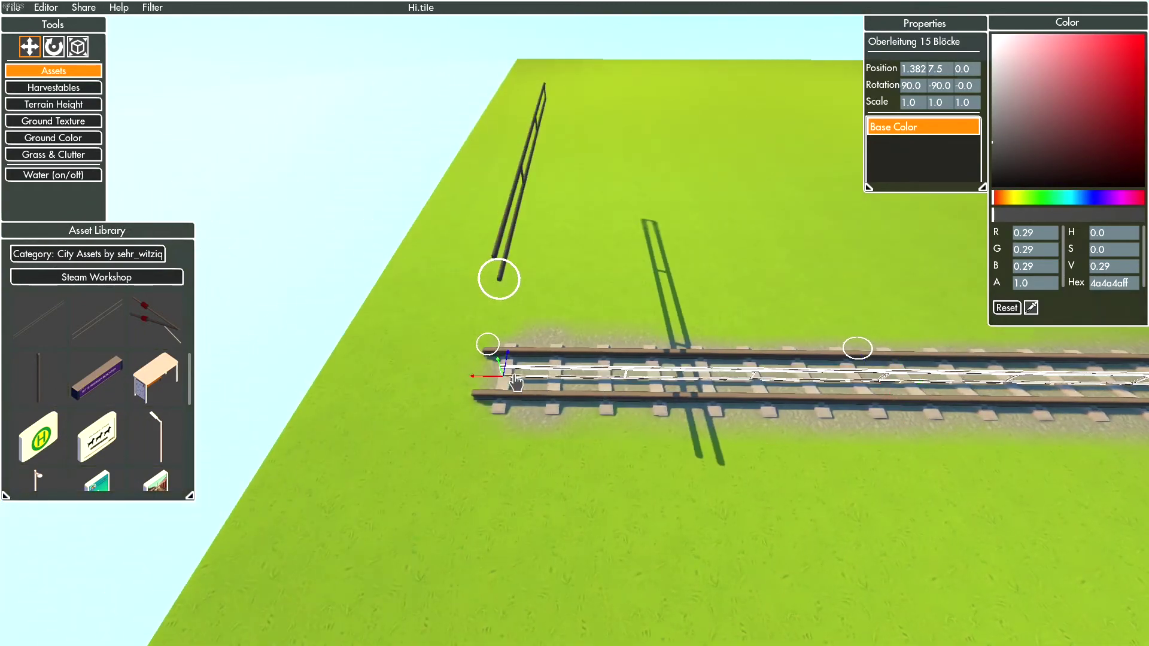
key(e)
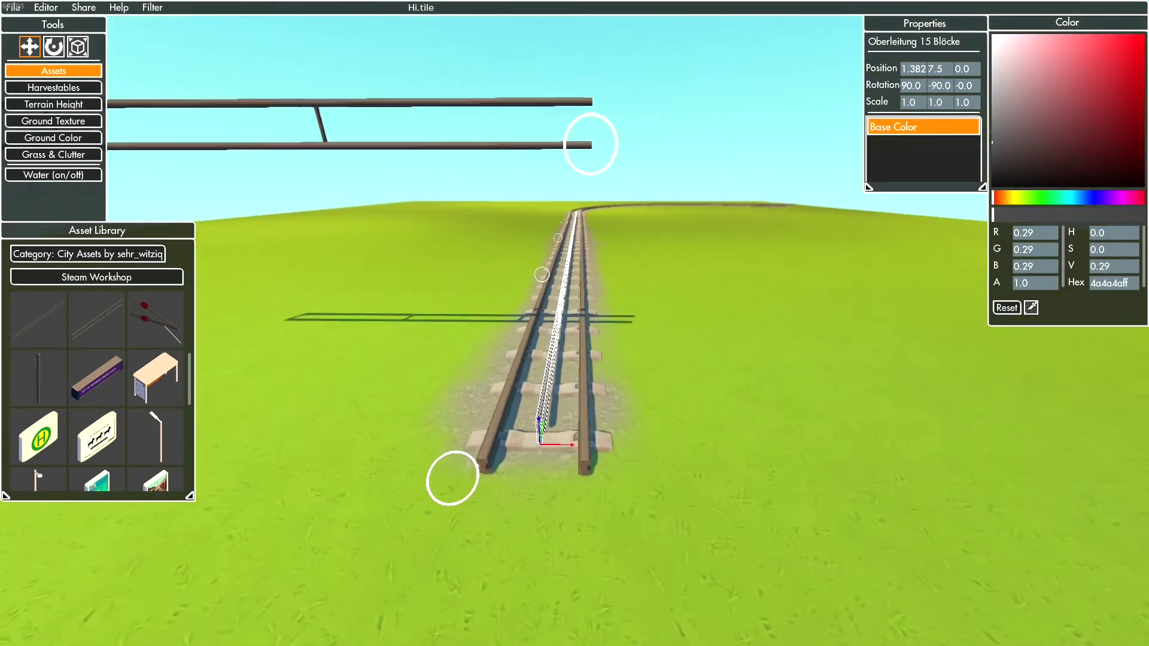
key(q)
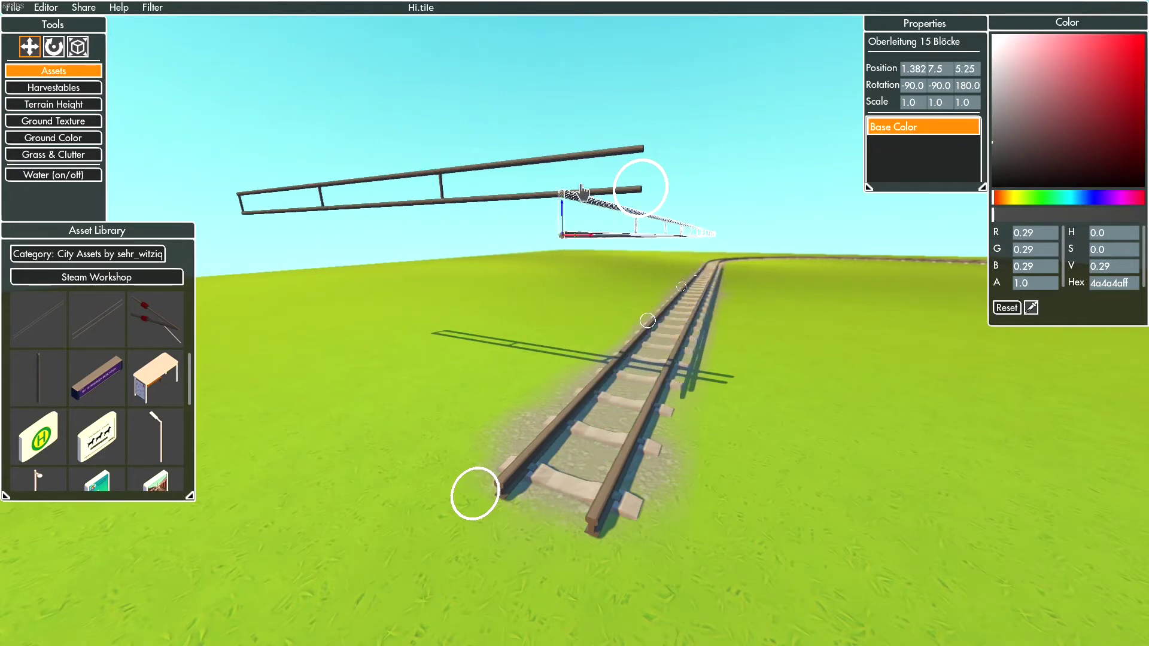
key(w)
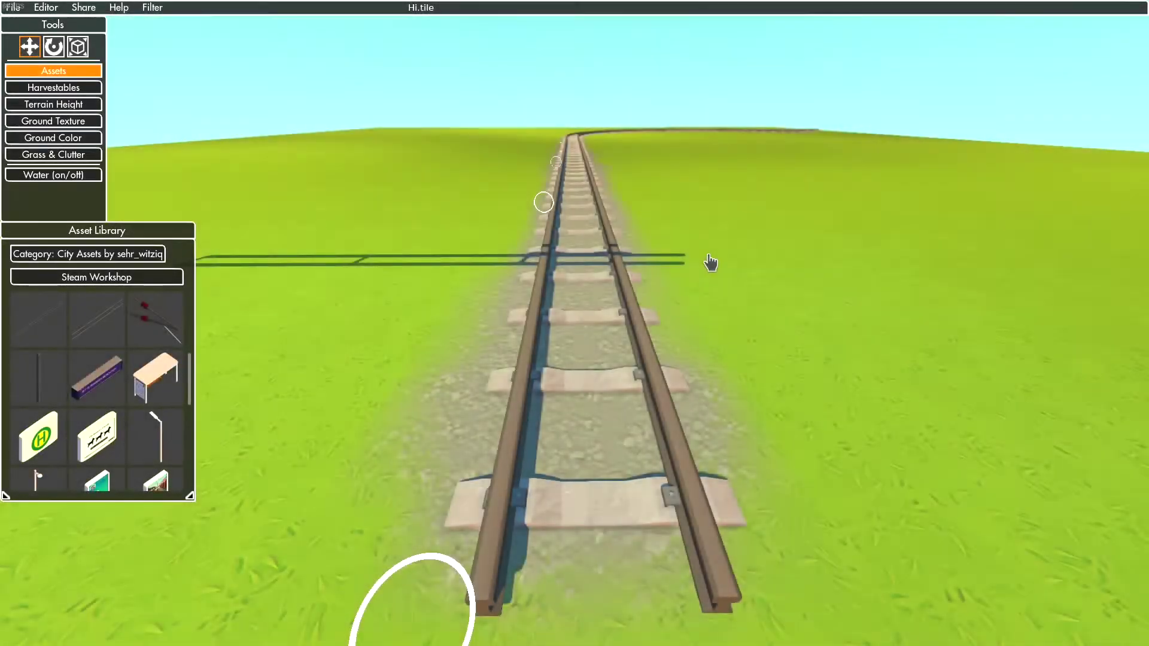
Place a new Oberleitung 15 Blöcke at the start of the track and rotate it lengthwise, angled slightly towards one rail
drag(42, 333, 608, 563)
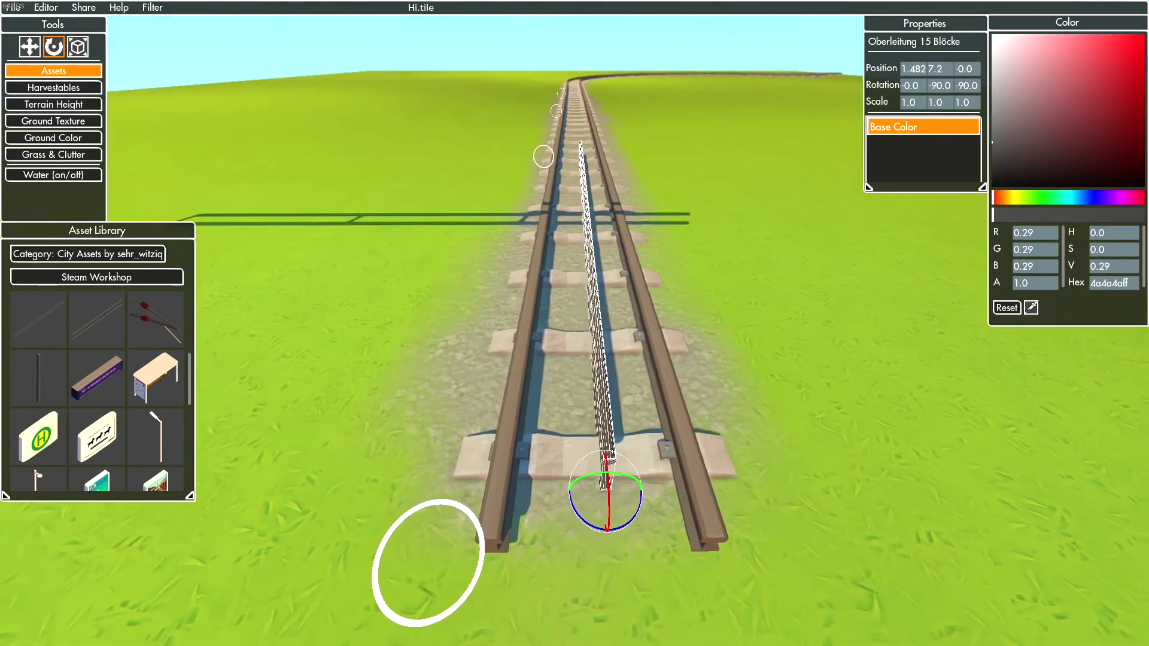
key(d)
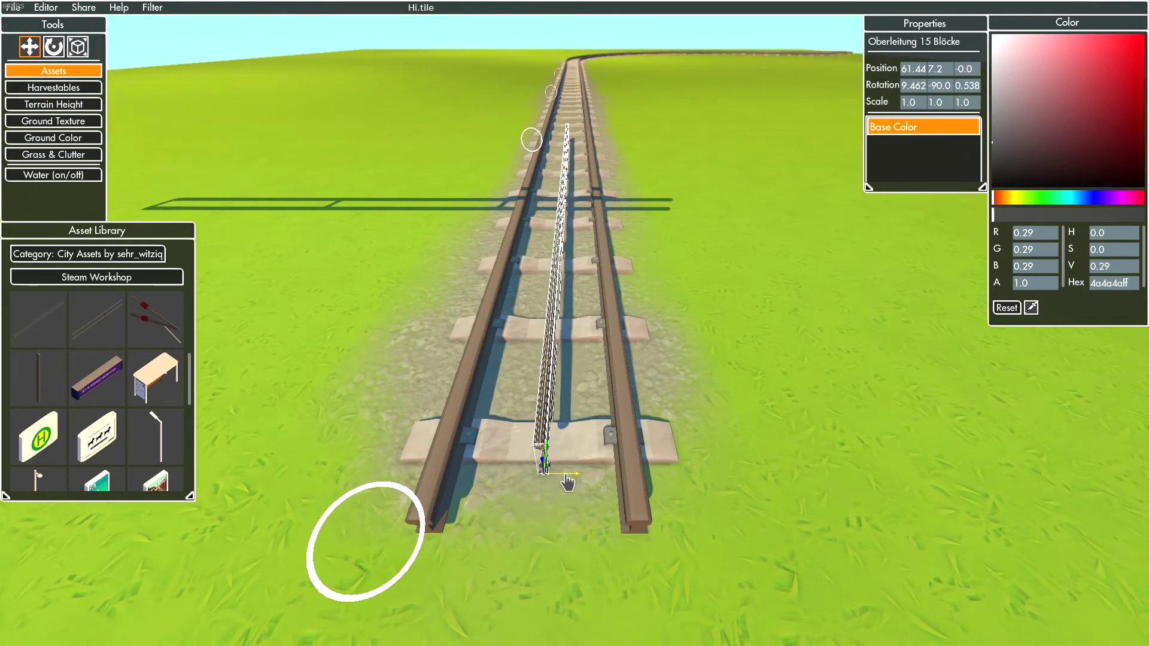
key(a)
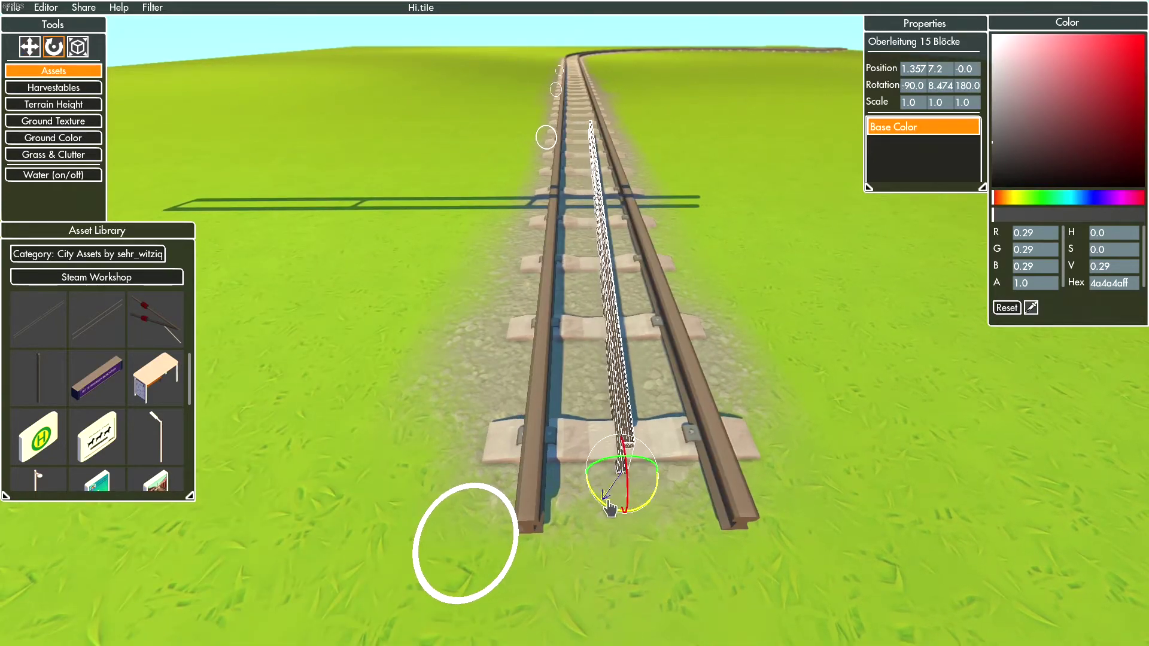
Attach a second overhead line piece to the far end of the first and angle it towards the opposite rail
key(q)
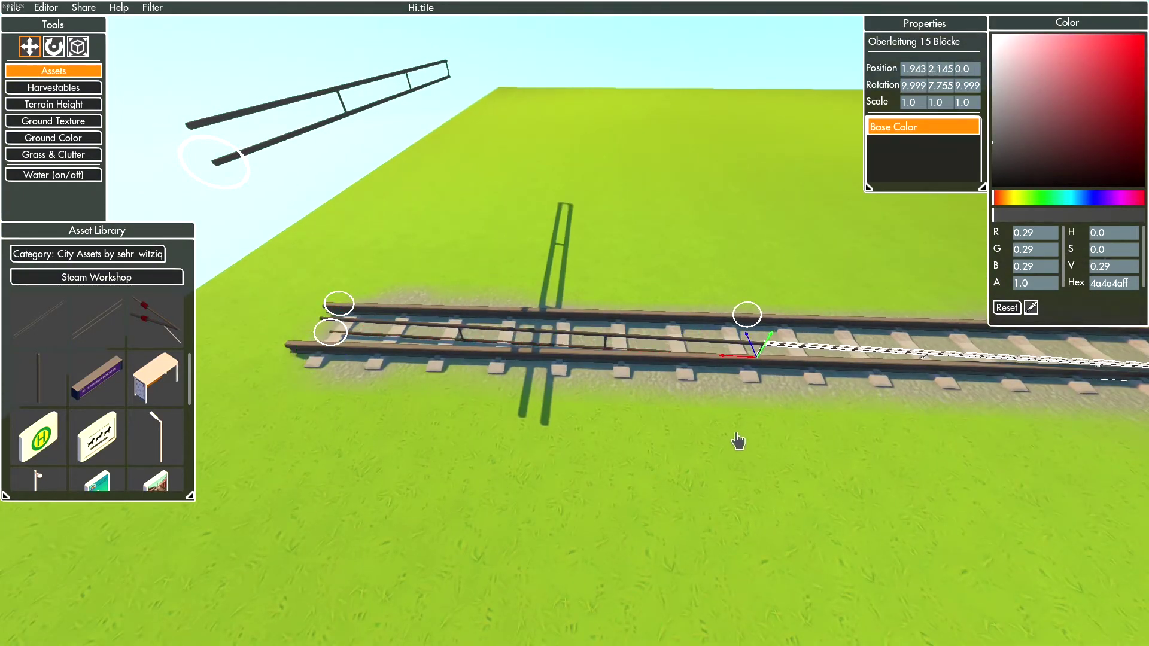
key(q)
key(r)
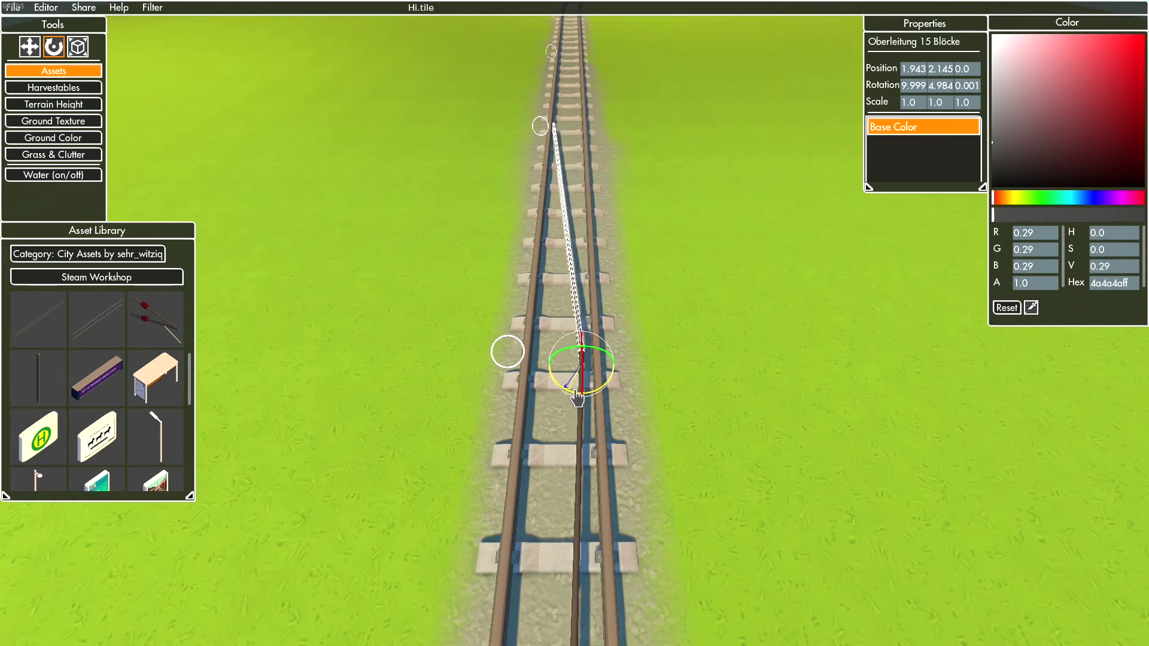
Attach a third overhead line piece to the second one's far end and angle it back across the track to continue the zigzag
key(q)
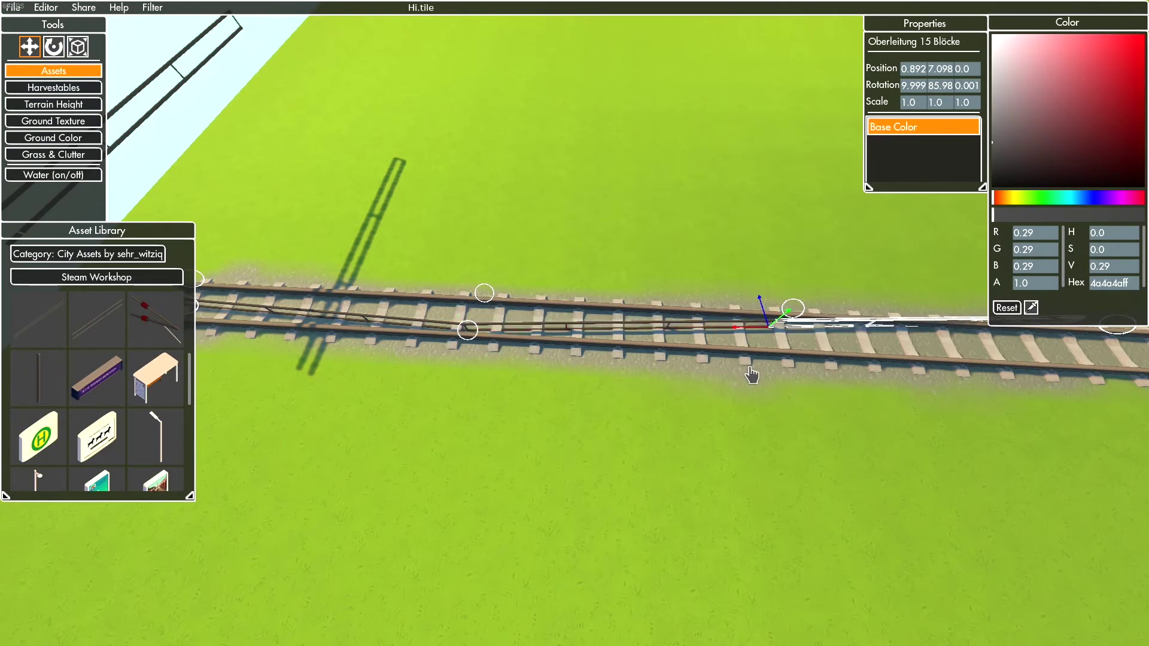
key(e)
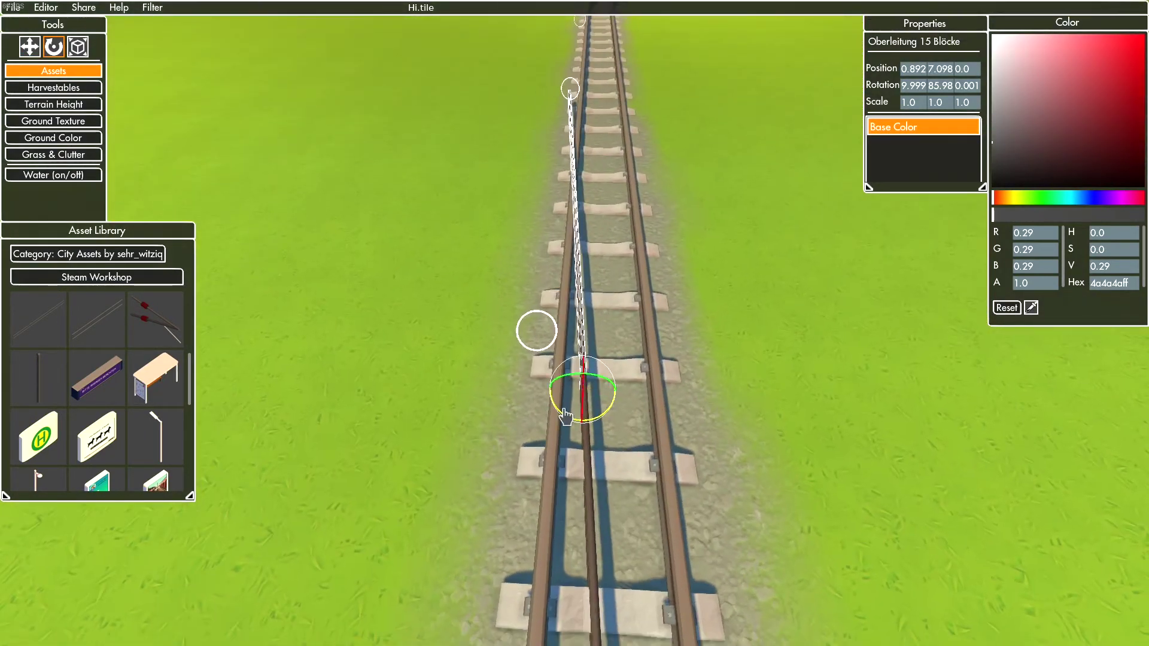
key(q)
key(w)
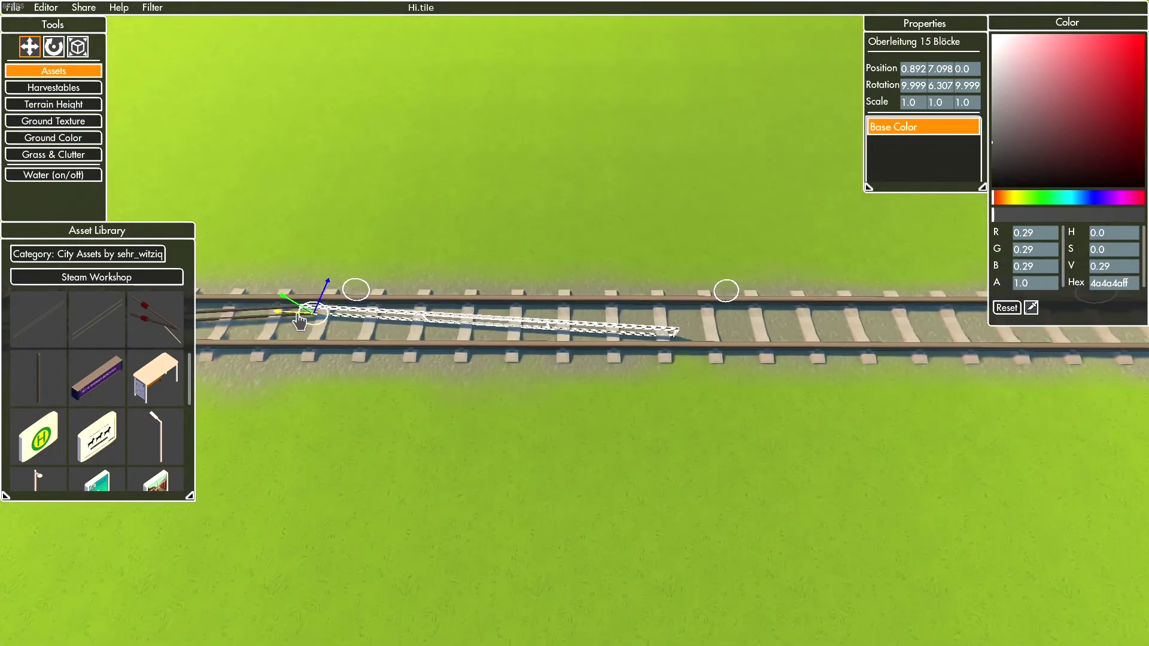
Attach another overhead line piece to the chain's far end and rotate it to continue the zigzag between the rails
drag(650, 400, 644, 402)
key(e)
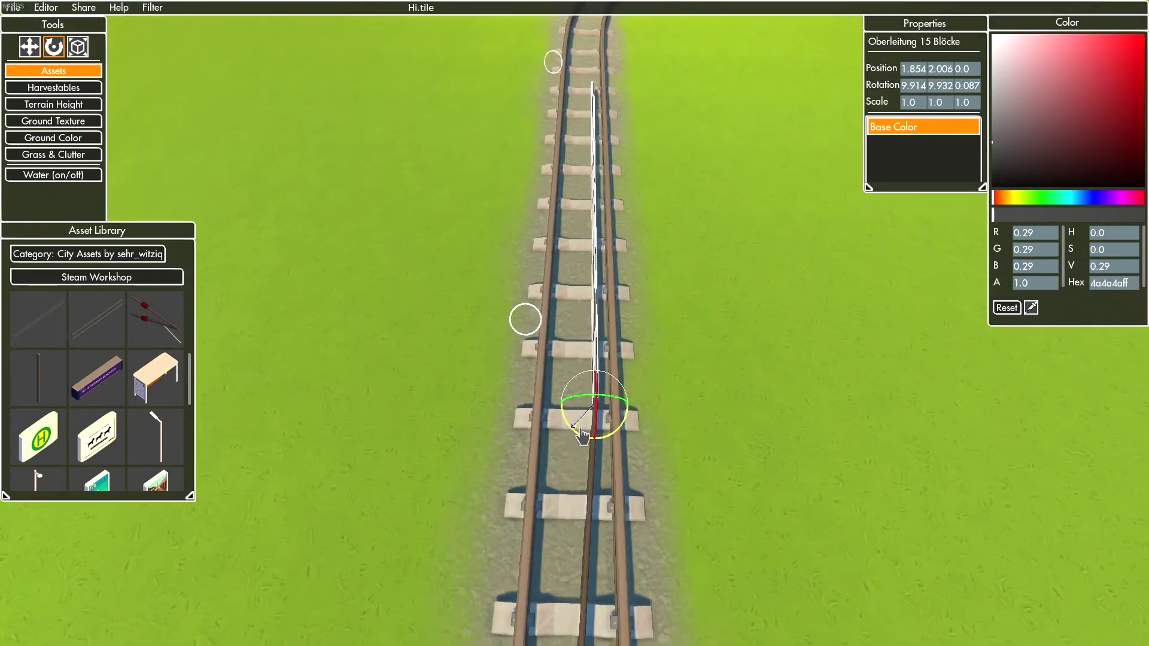
drag(582, 436, 598, 443)
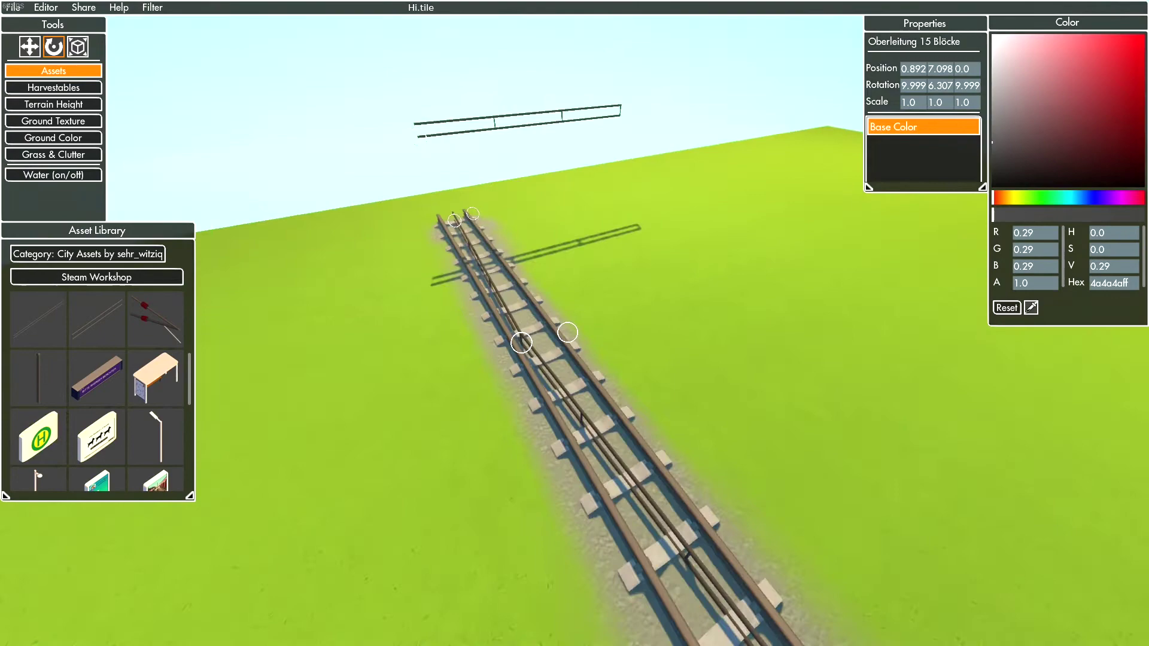
Raise the chained overhead line pieces together to a height of 6.0, and fine-tune the height to 6.064
drag(567, 332, 511, 323)
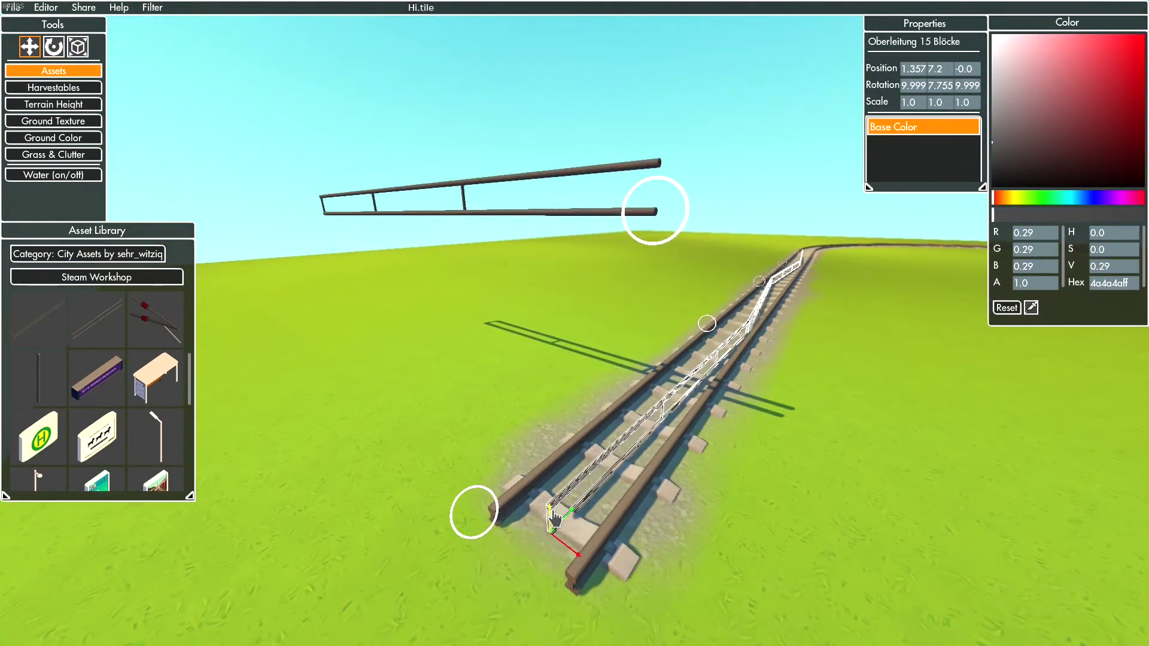
drag(554, 517, 586, 244)
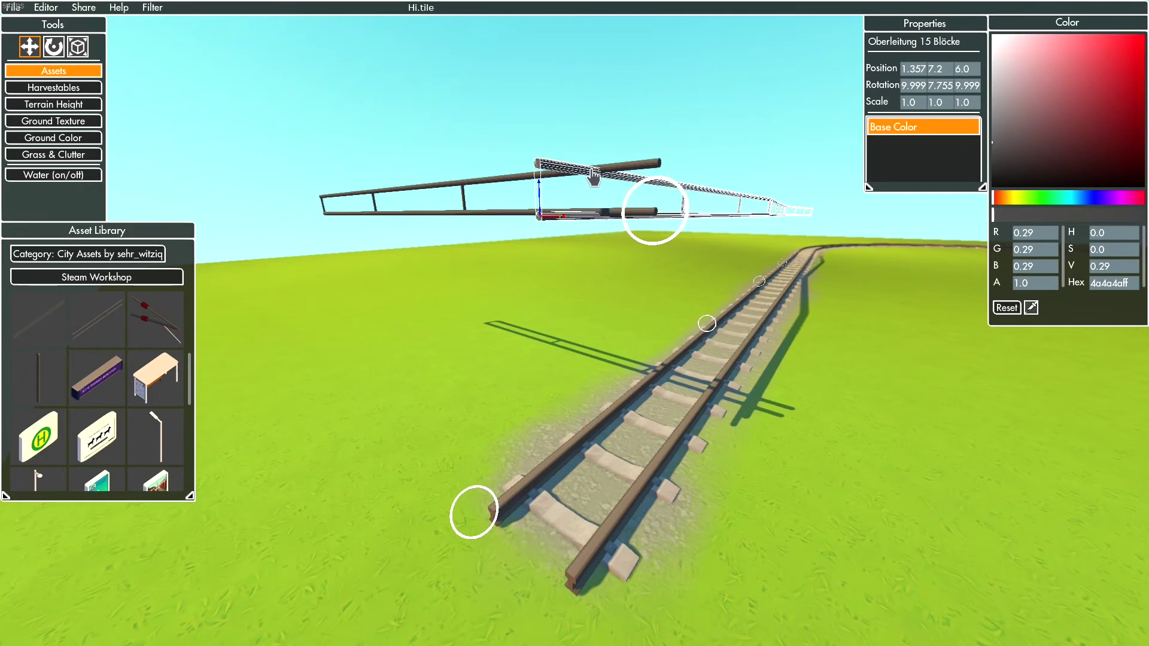
drag(593, 175, 739, 258)
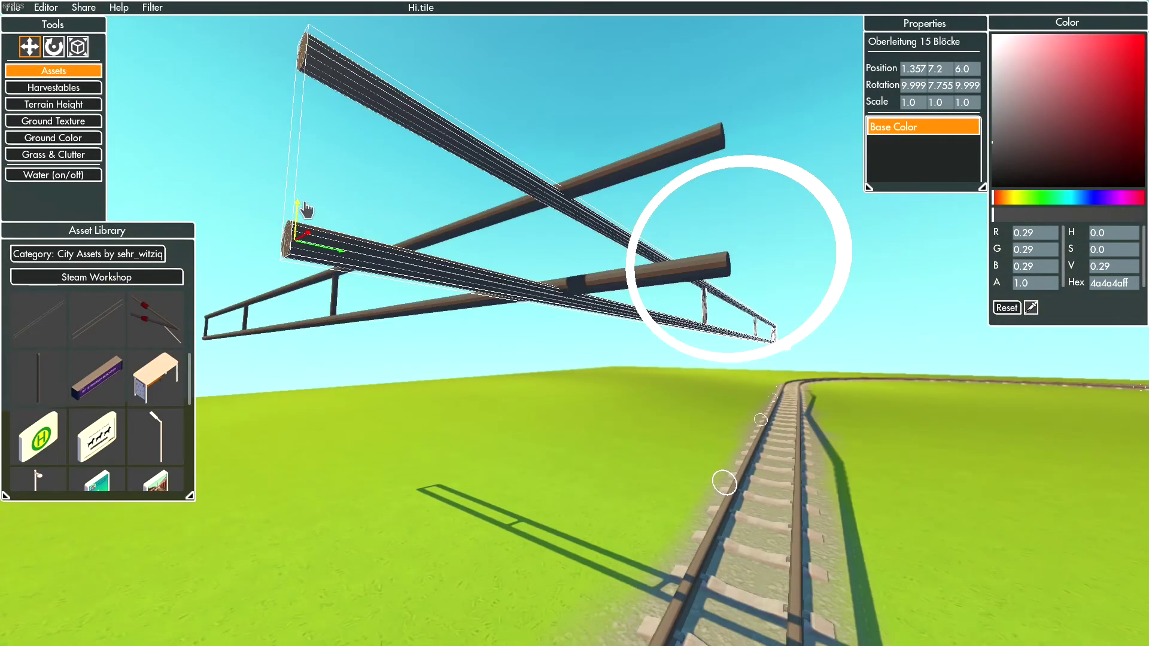
drag(307, 209, 309, 193)
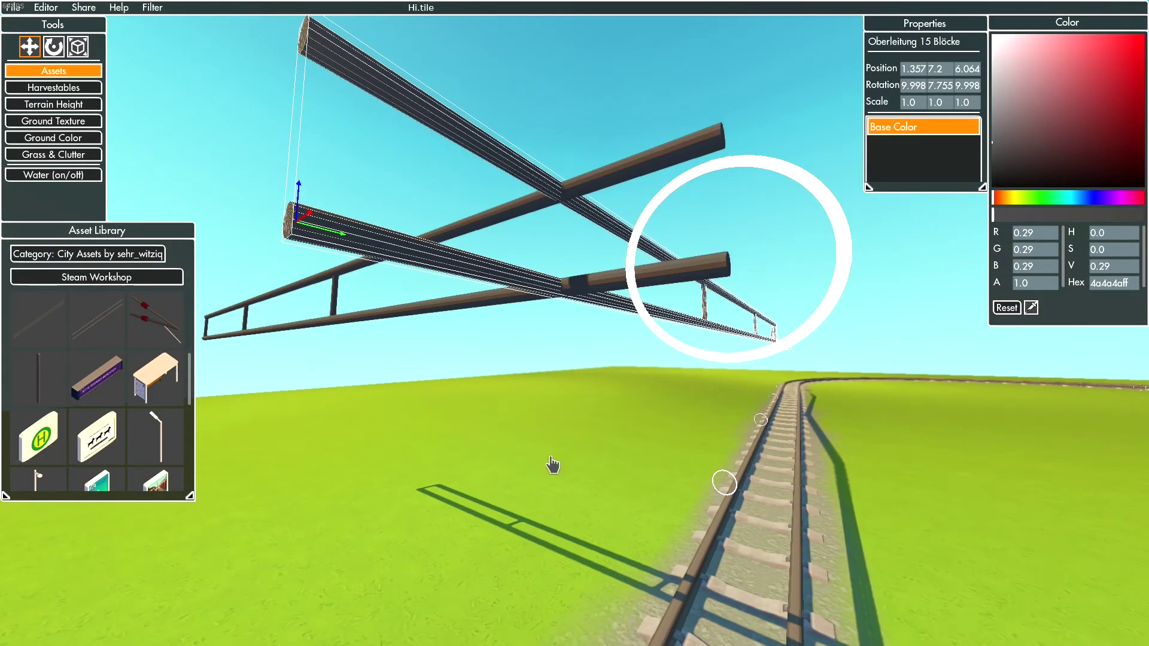
Continue the overhead line through the curve, attaching each piece to the previous end and rotating it to stay between the rails
drag(556, 468, 300, 377)
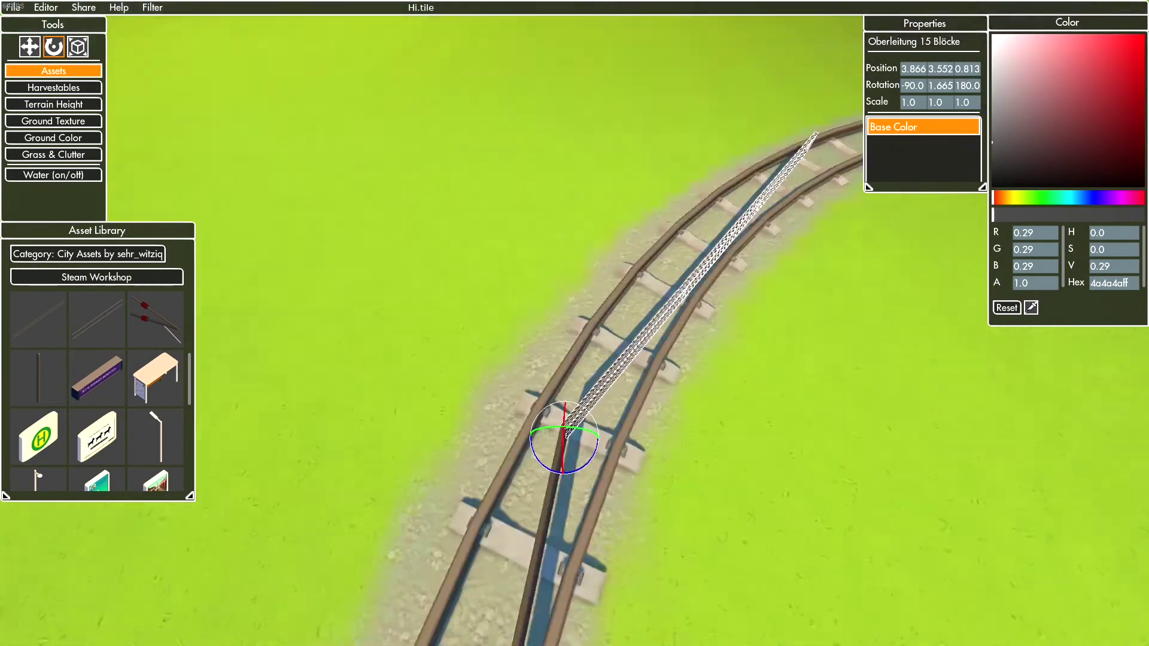
key(w)
key(e)
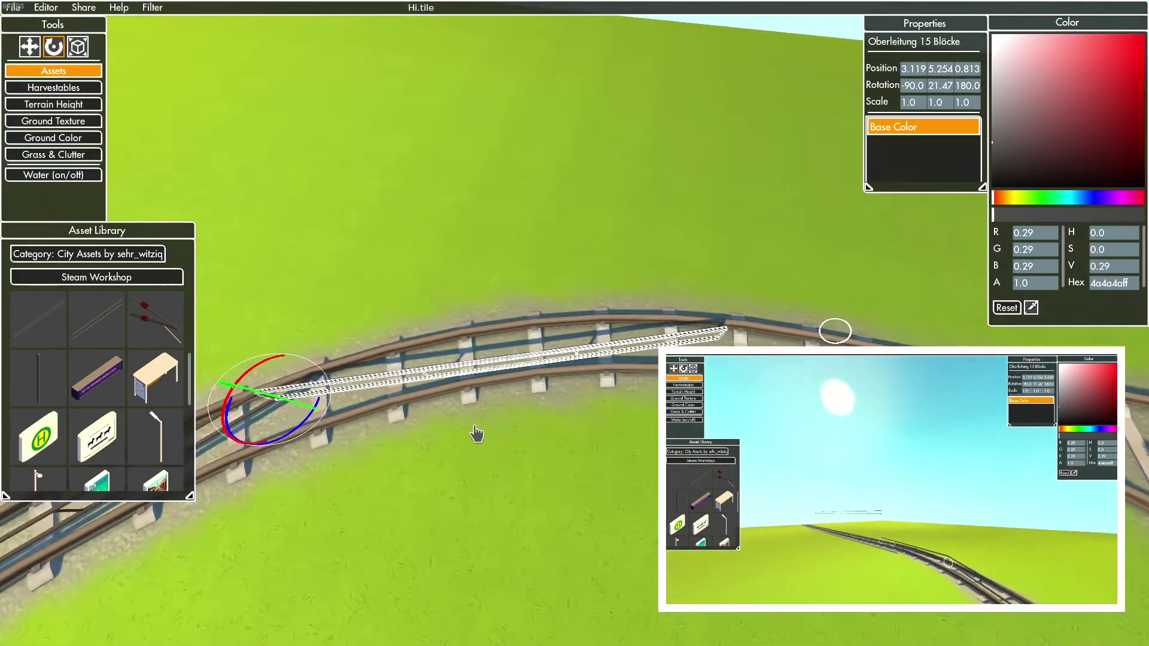
key(w)
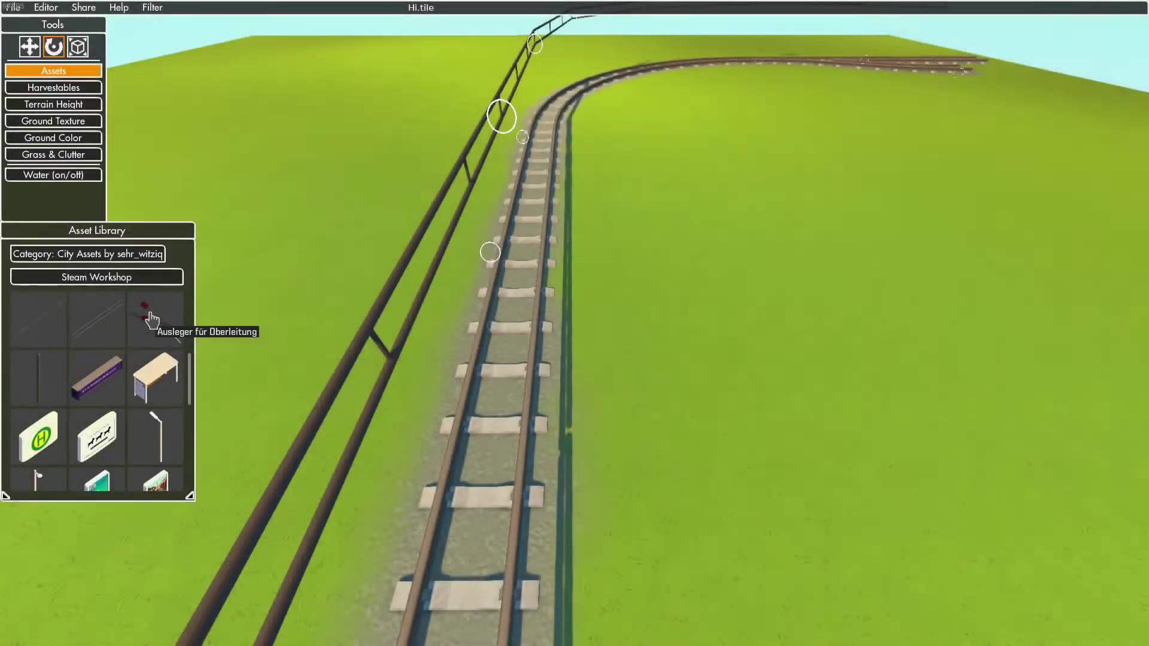
Place an Ausleger für Oberleitung crosswise over the track and raise it to 6.059 so it meets the overhead line's joint
drag(144, 311, 514, 463)
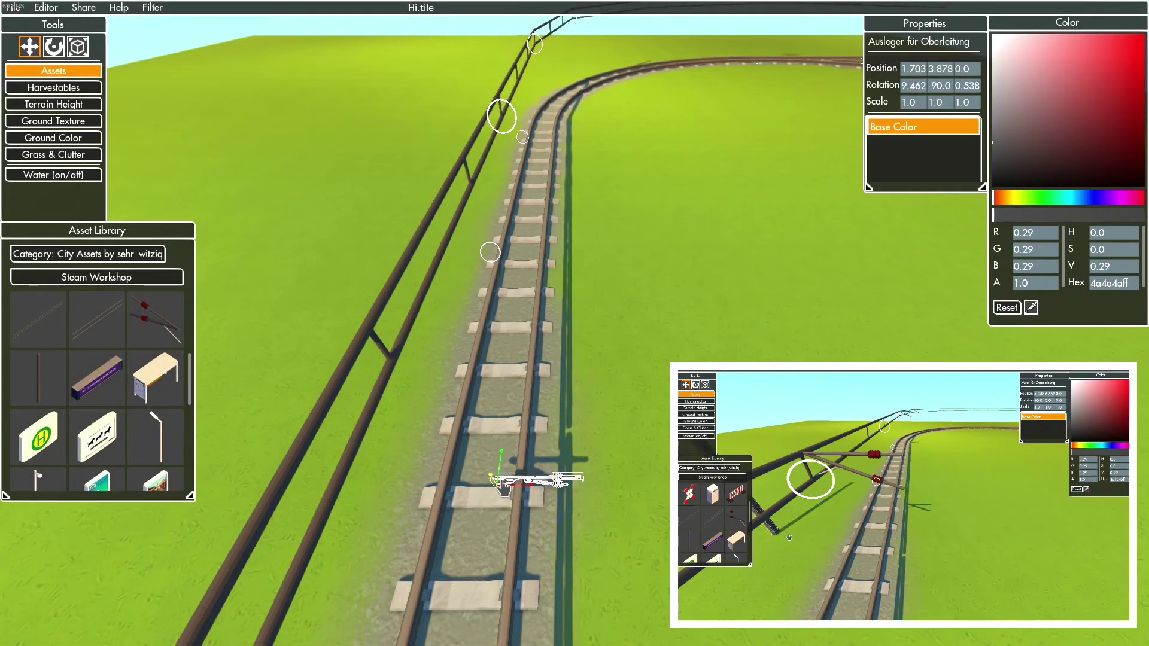
key(w)
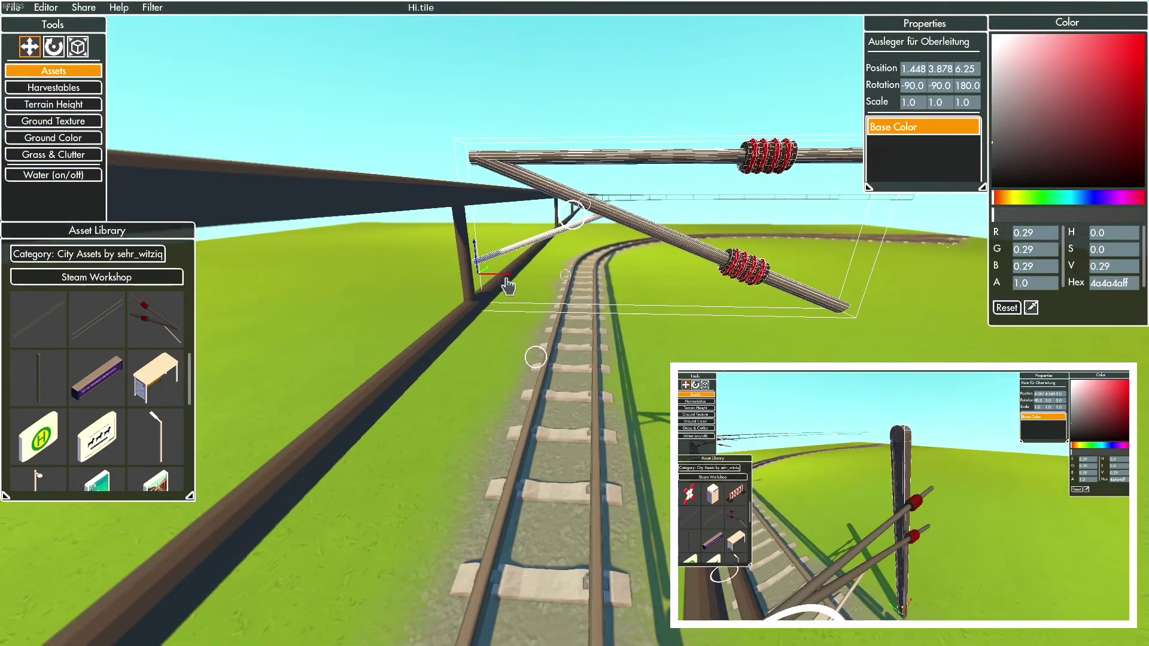
drag(488, 255, 638, 349)
key(s)
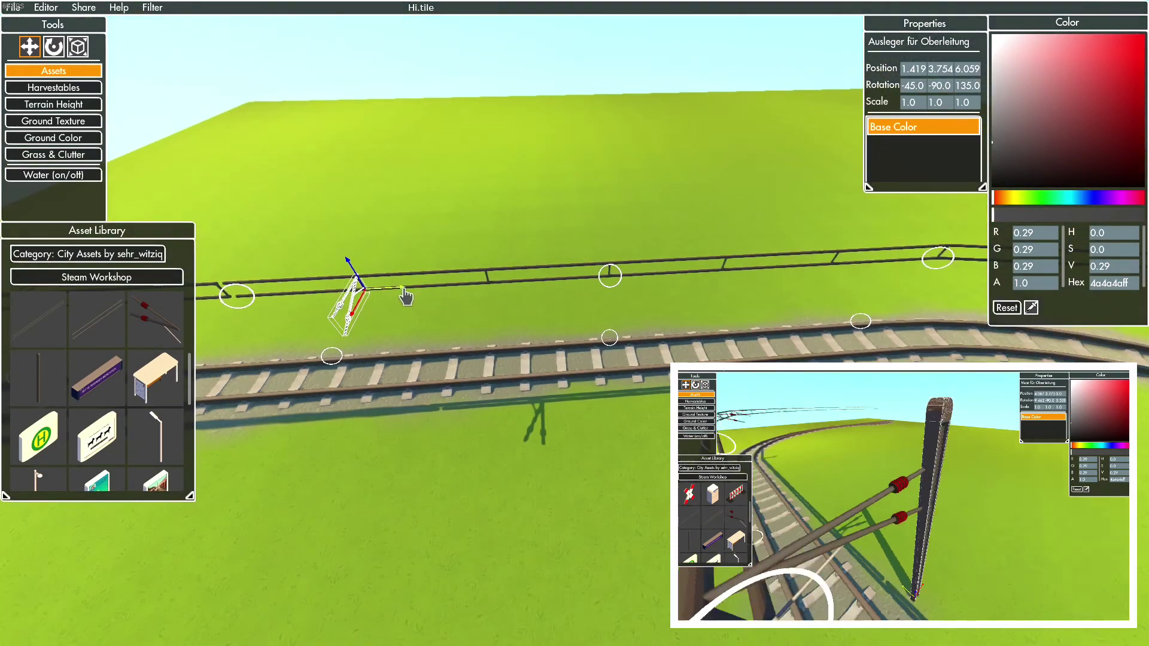
Position copies of the Ausleger für Oberleitung at the following joints along the overhead line towards the curve
drag(403, 295, 349, 381)
key(w)
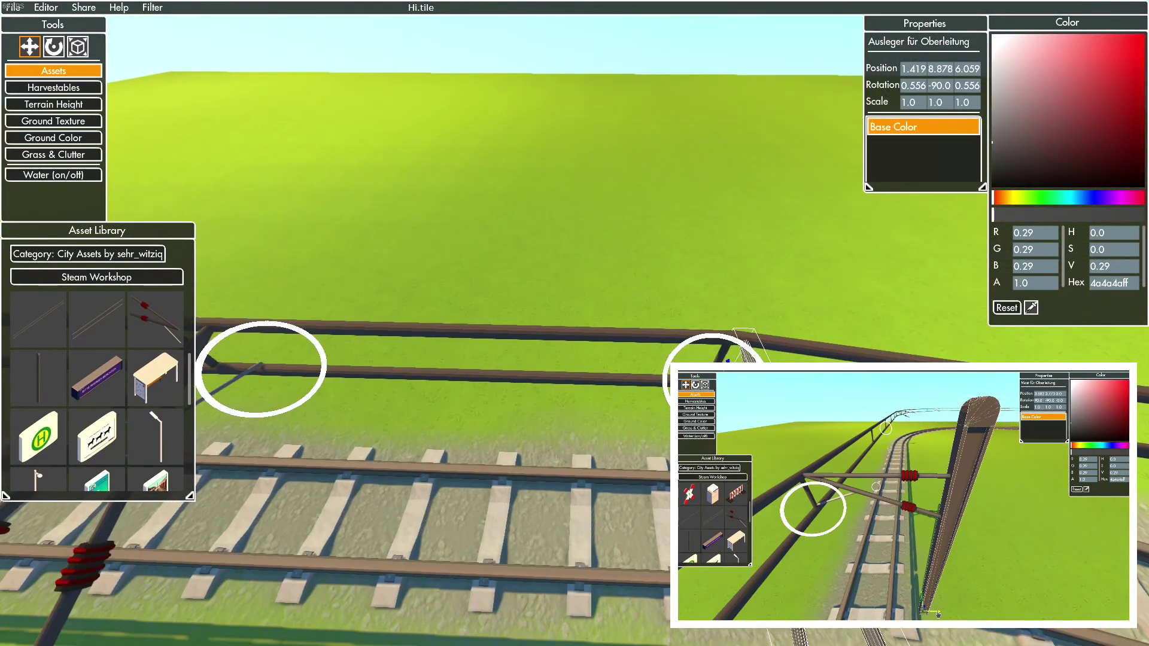
key(s)
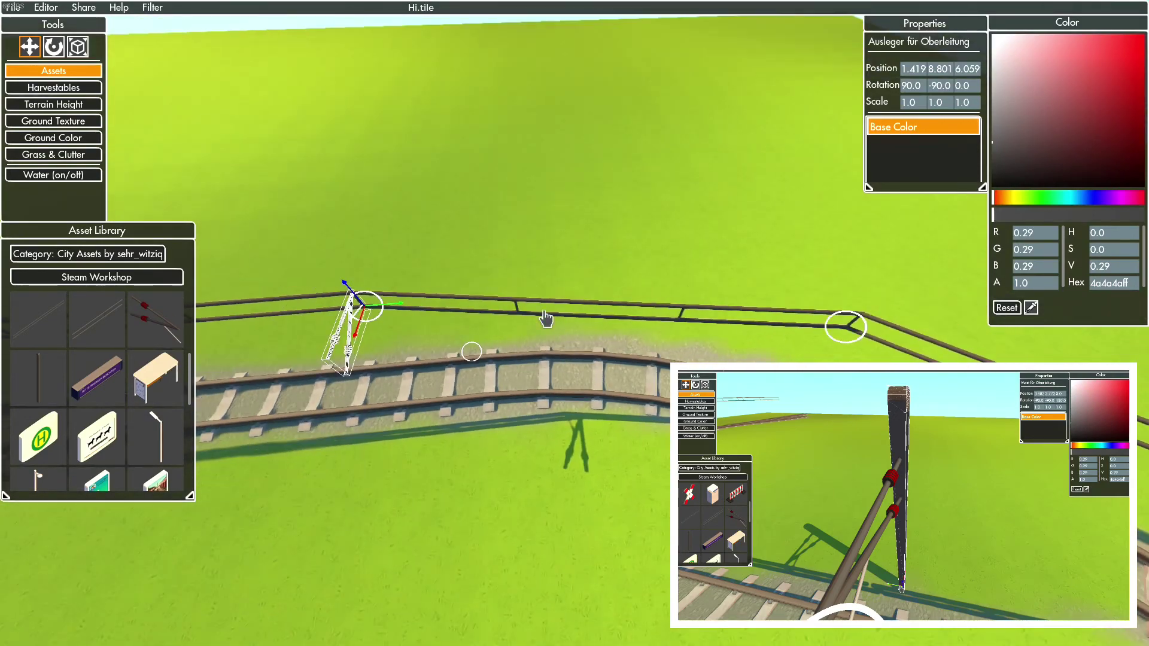
drag(409, 323, 443, 316)
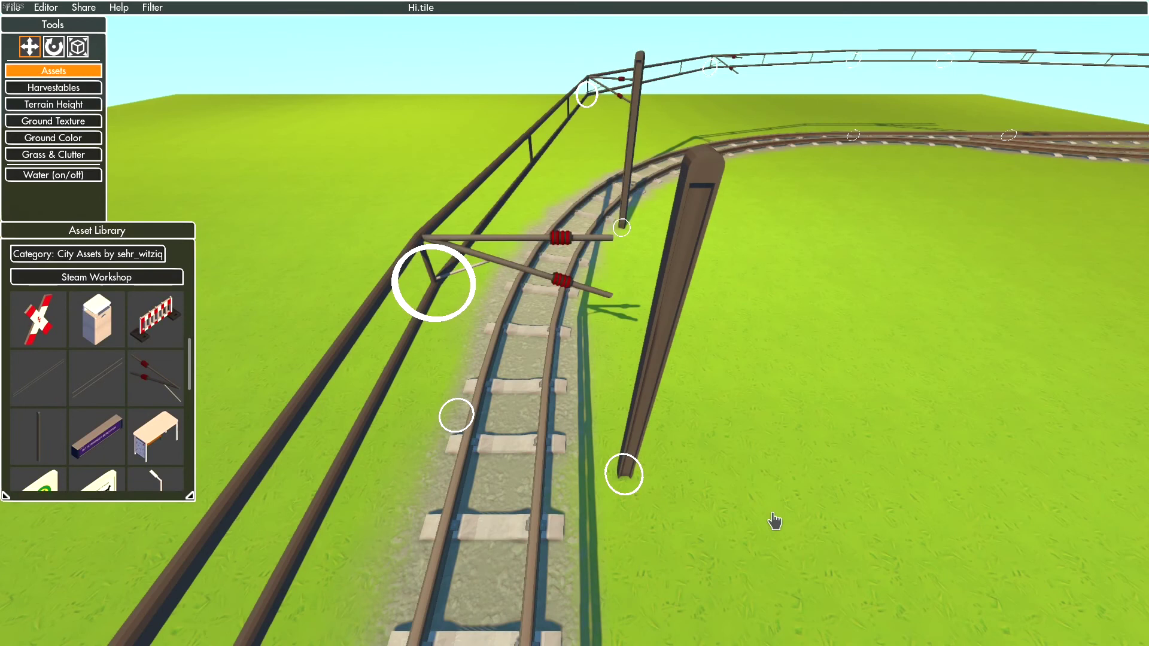
Select the Mast für Oberleitung standing beside the nearest bracket
click(633, 485)
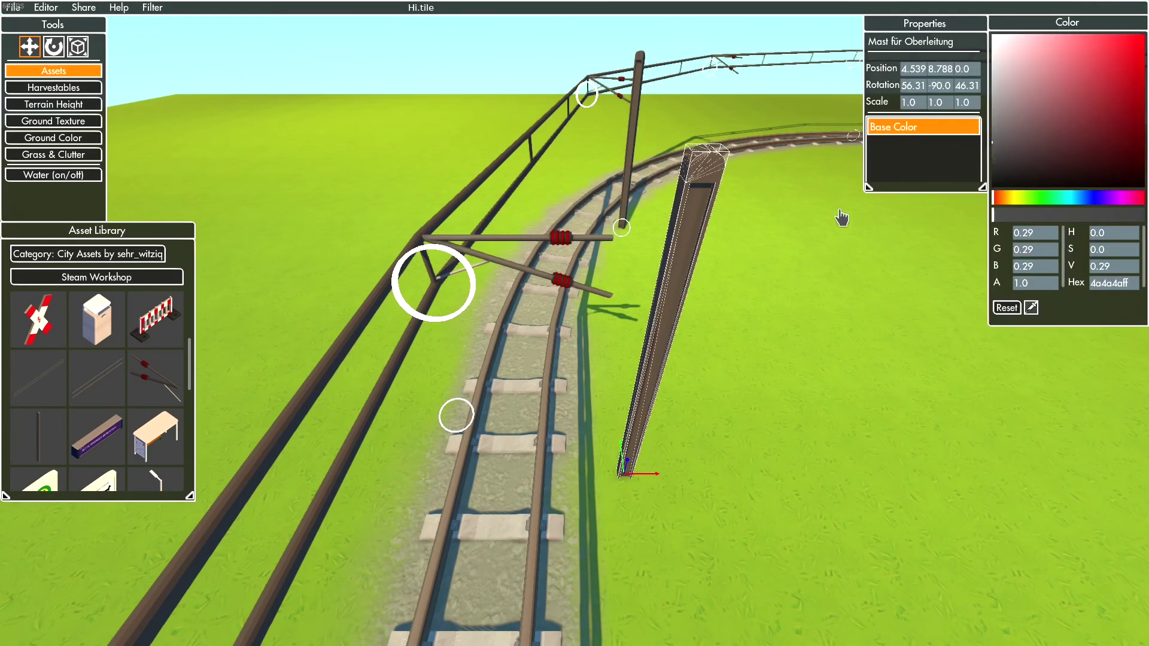